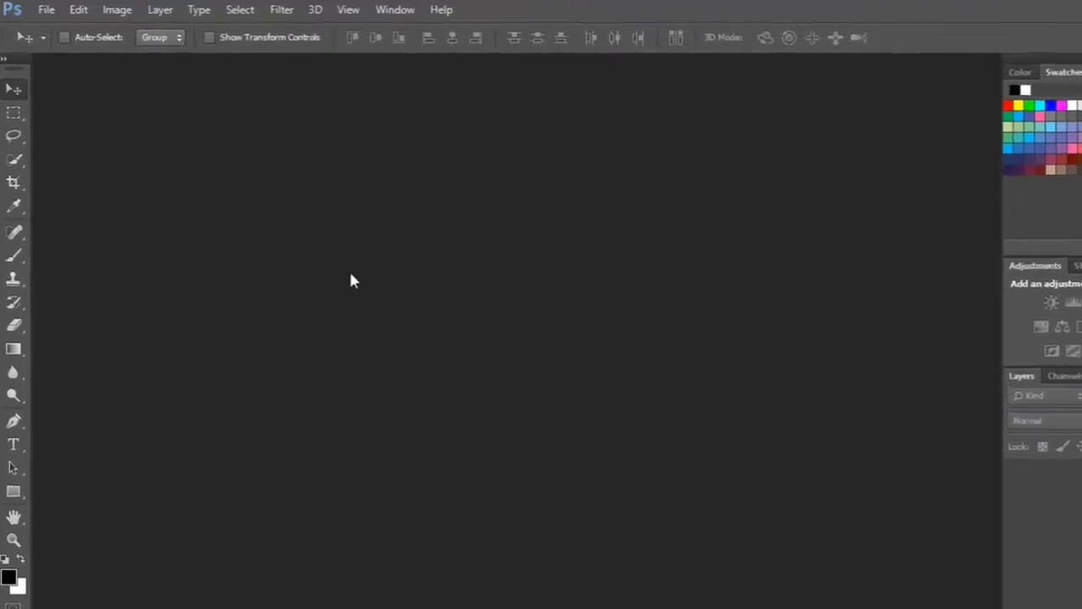
- Open 222.jpg from Downloads, accepting it without an embedded colour profile
left_click(65, 12)
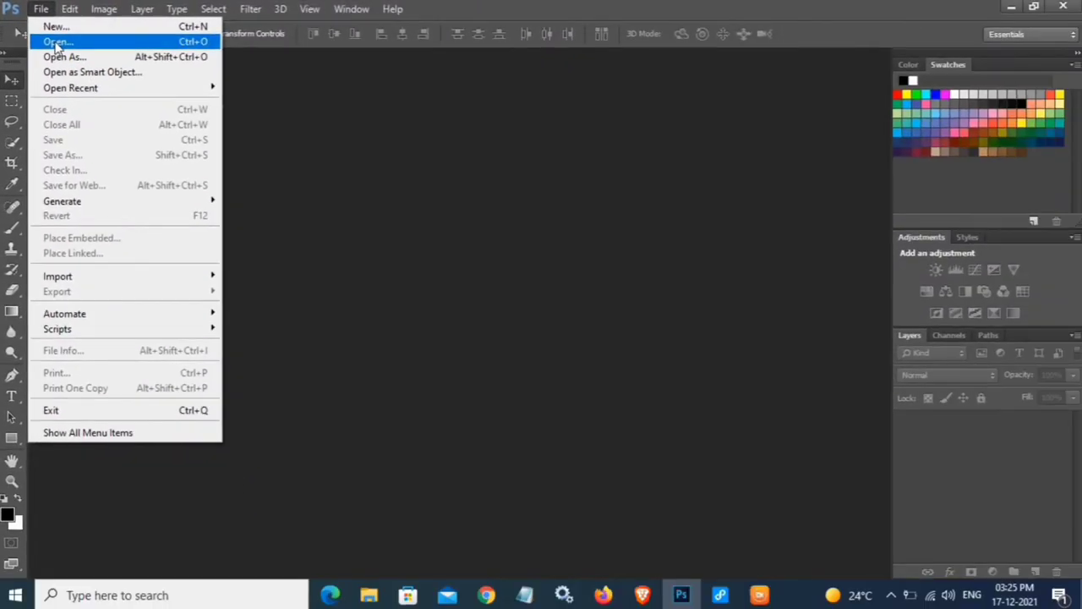
left_click(57, 42)
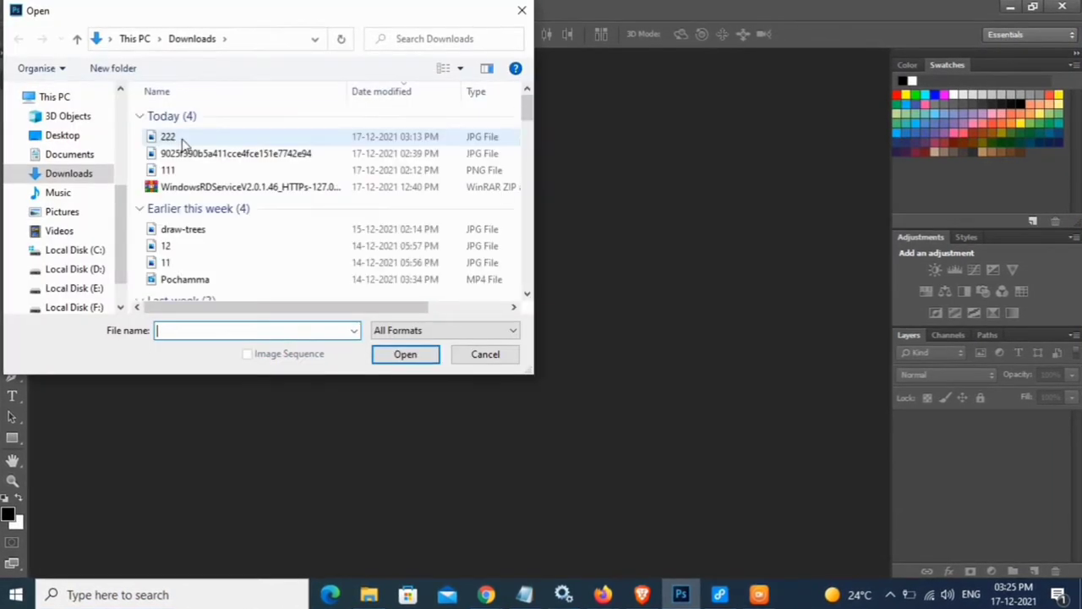
left_click(169, 137)
left_click(404, 355)
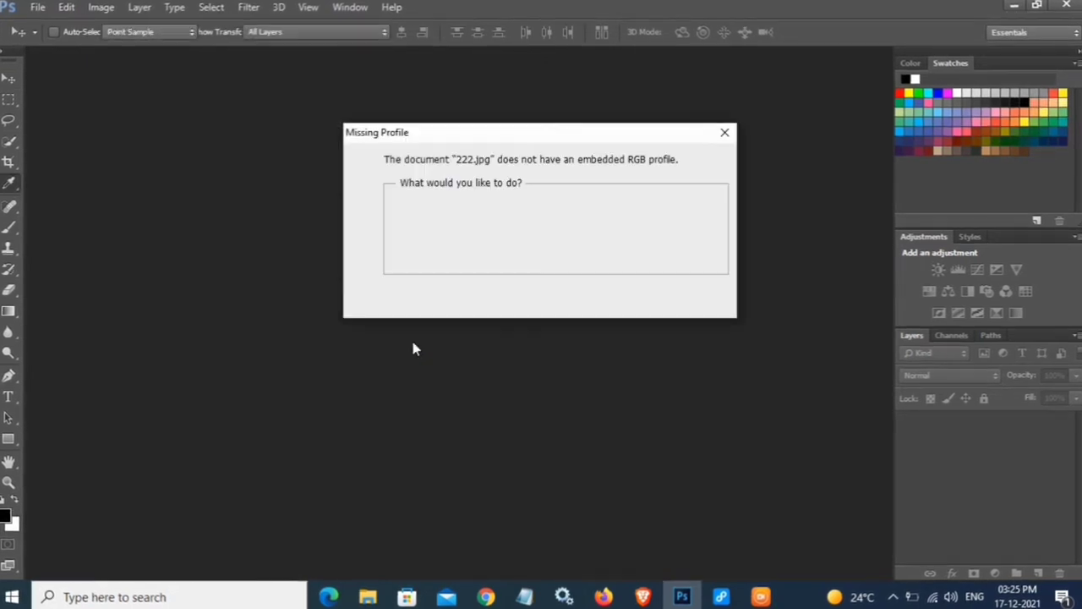
left_click(611, 306)
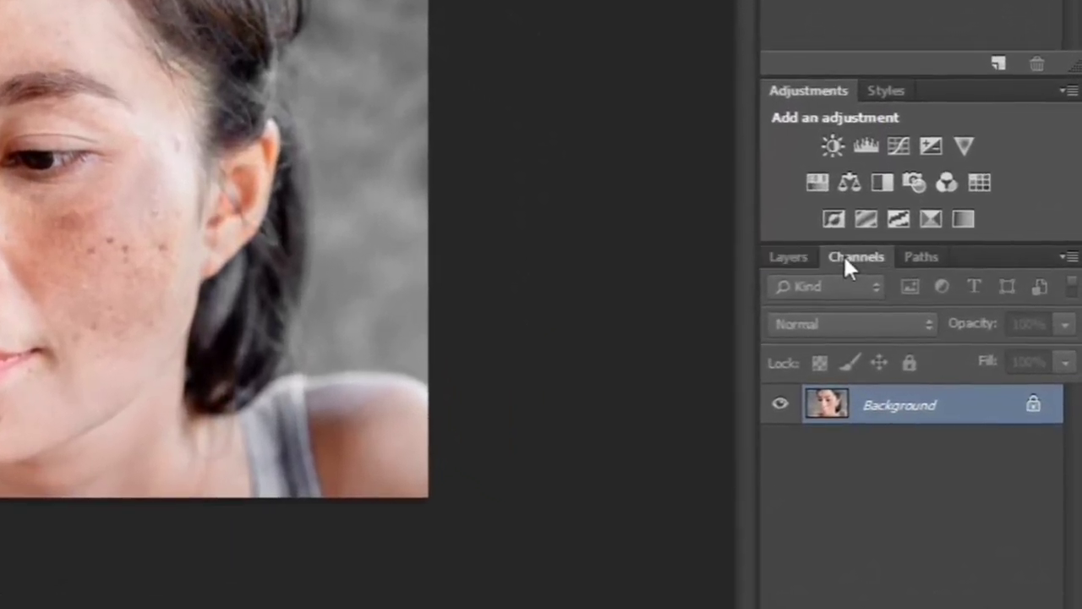
- In the Channels panel, duplicate the Blue channel into a Blue copy shown alone in grayscale
left_click(830, 245)
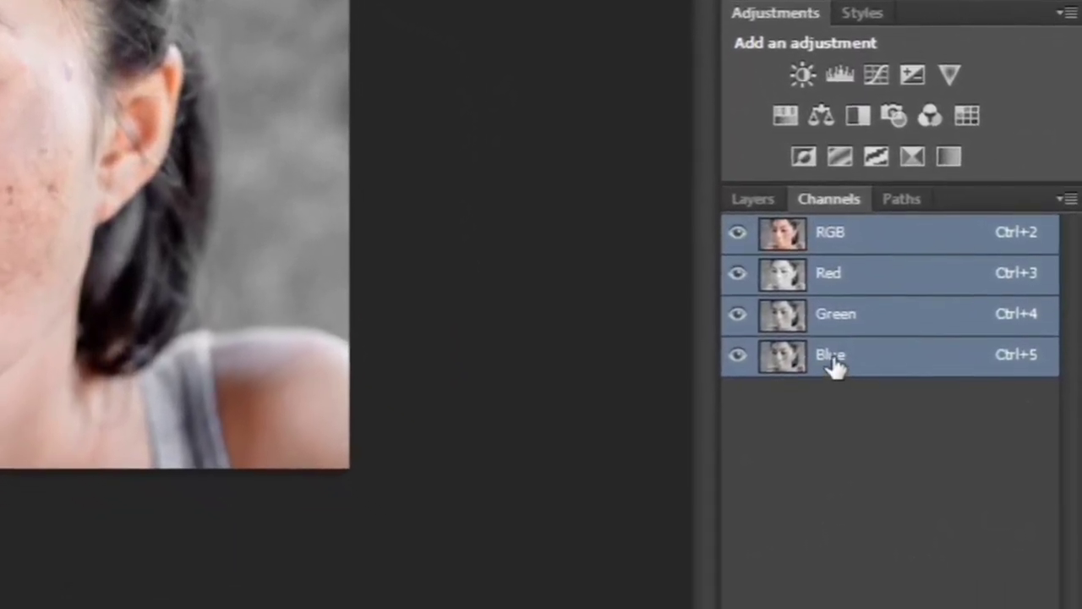
left_click(841, 394)
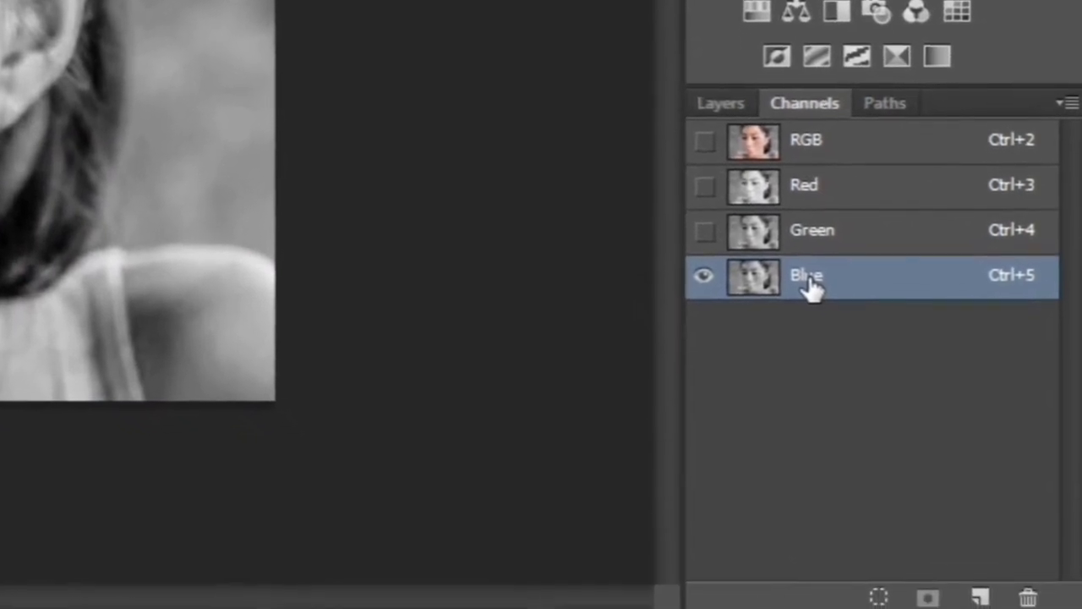
left_click_drag(799, 239, 1006, 554)
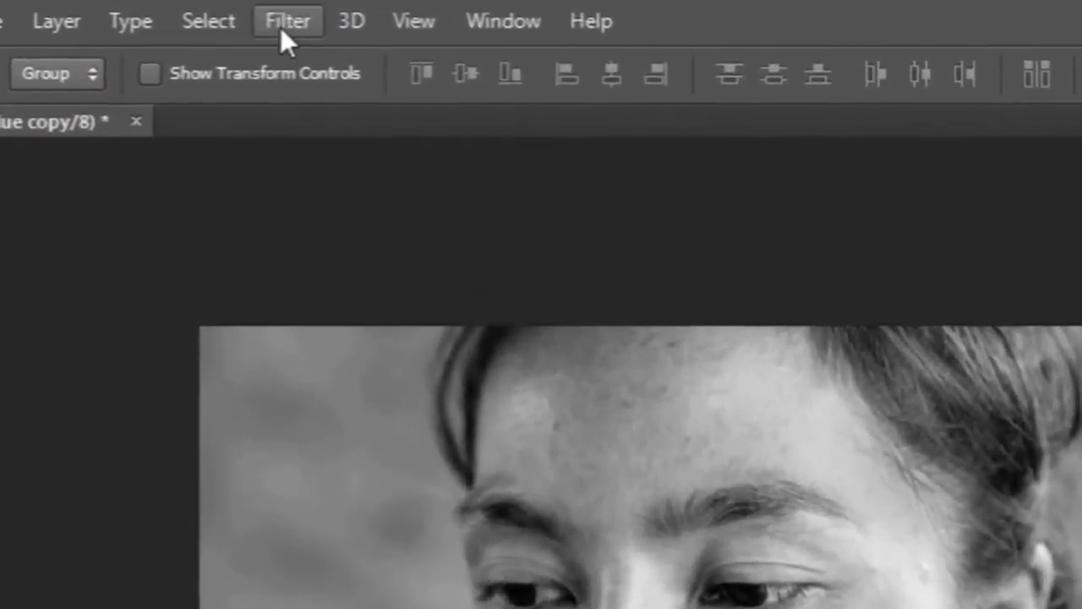
- Apply a High Pass filter with a 5.3-pixel radius to the Blue copy channel
left_click(282, 19)
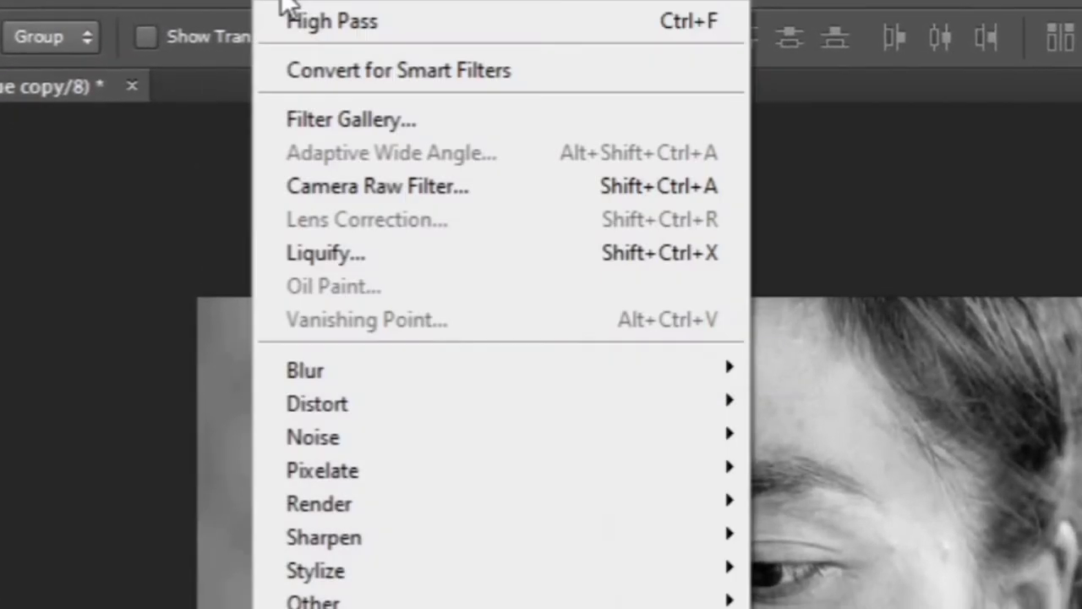
mouse_move(306, 461)
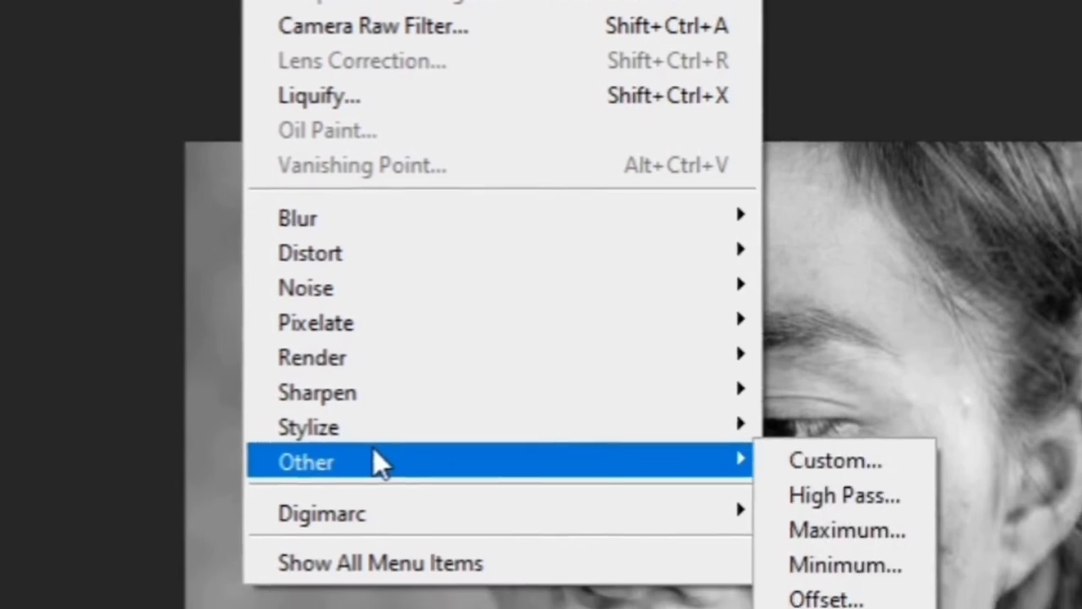
left_click(856, 462)
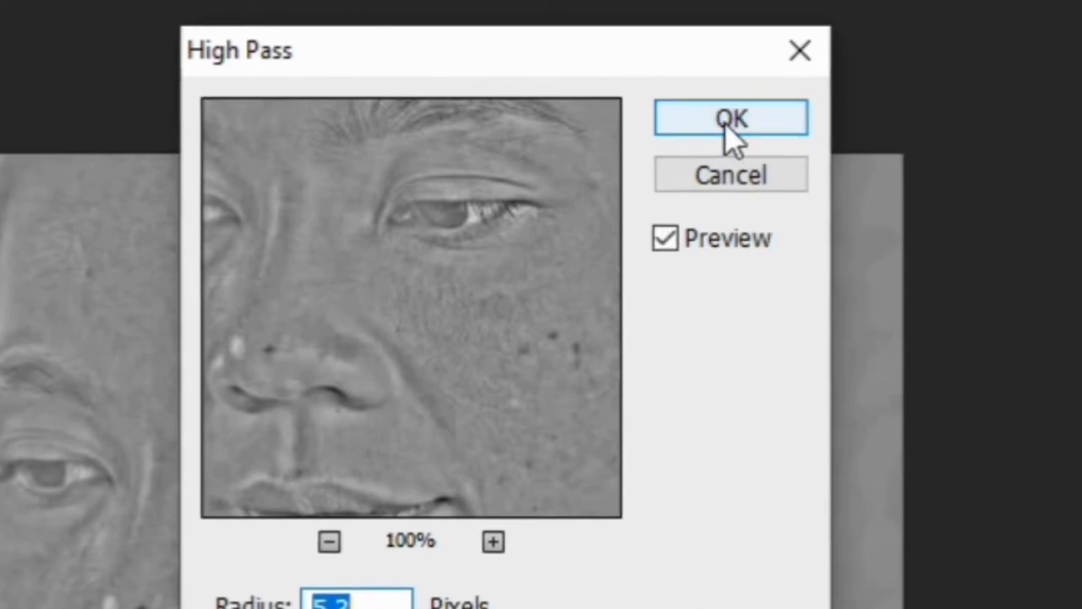
left_click(725, 132)
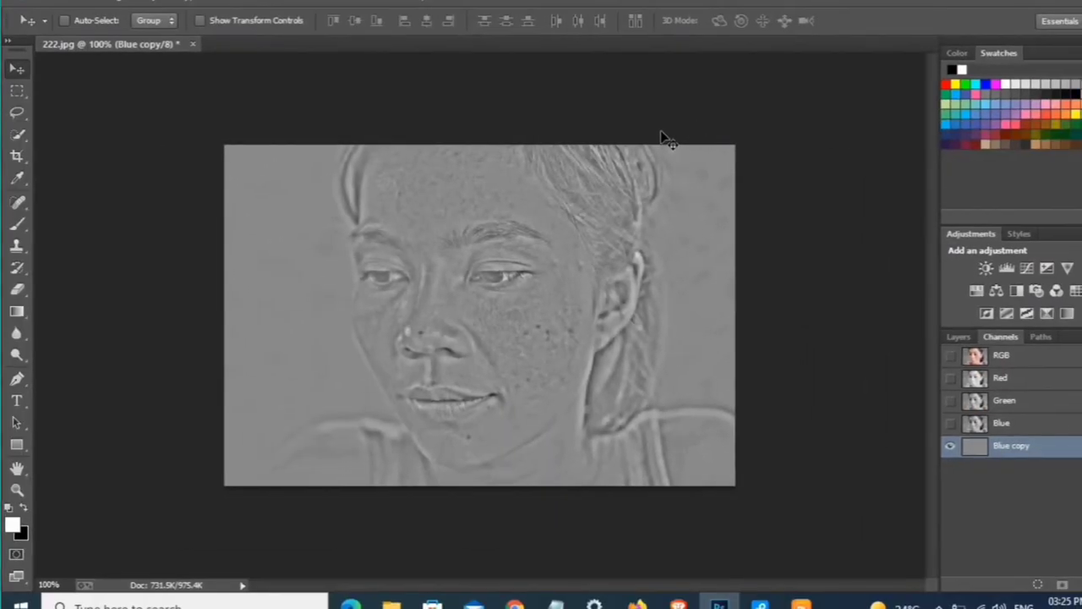
- Run Calculations in Hard Light mode to create the Alpha 1 channel
left_click(59, 2)
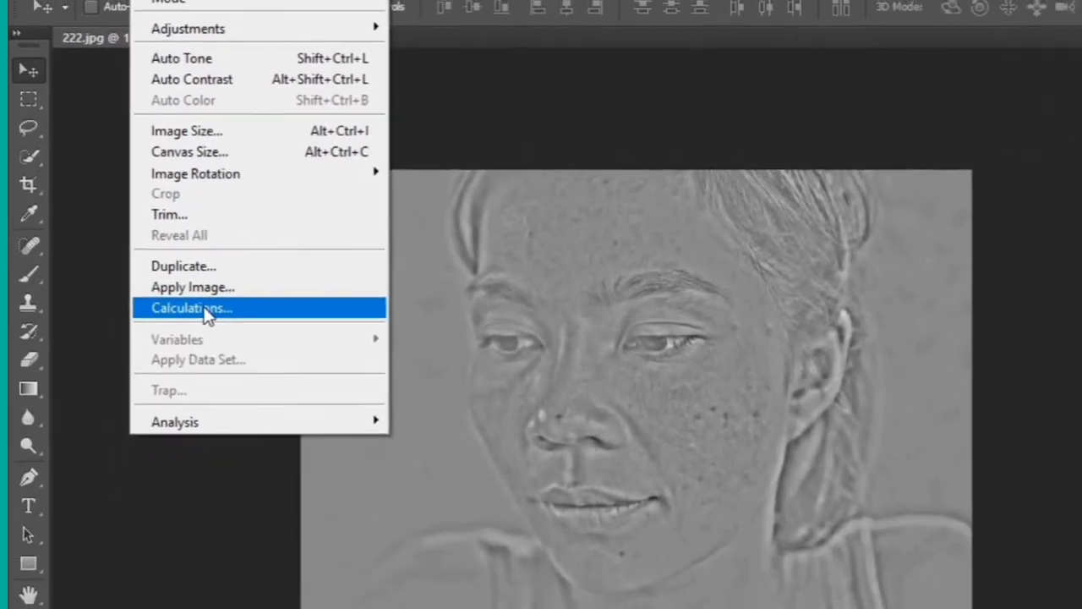
left_click(159, 360)
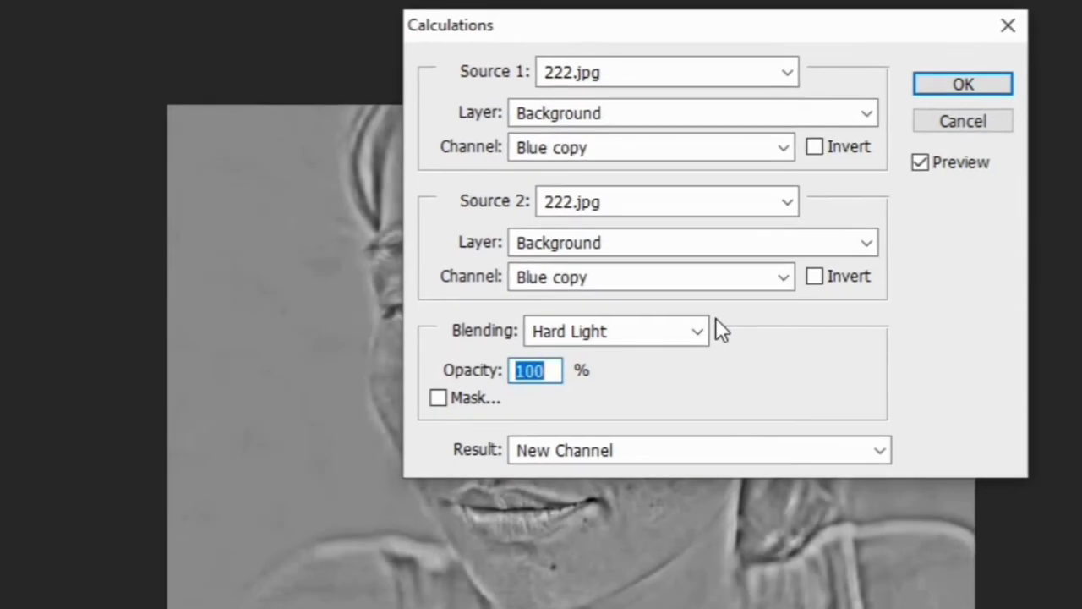
left_click(643, 332)
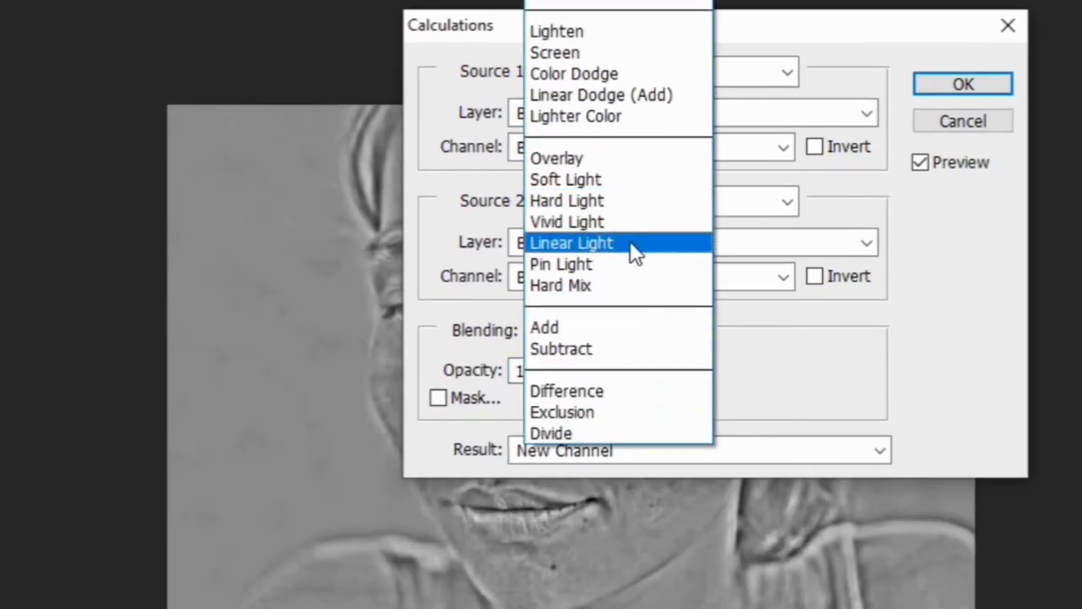
left_click(609, 204)
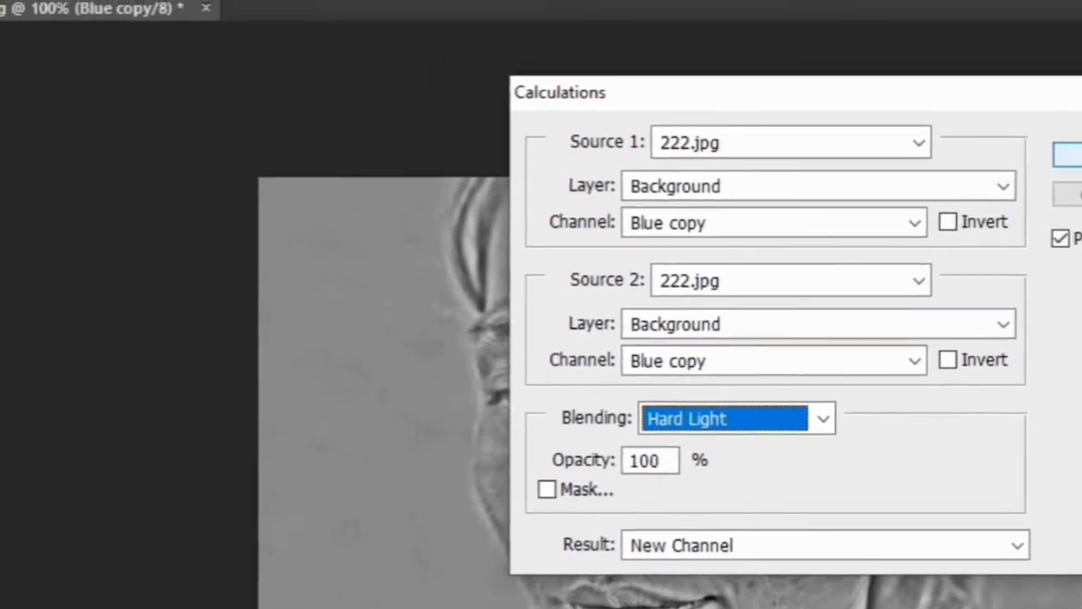
key("Return")
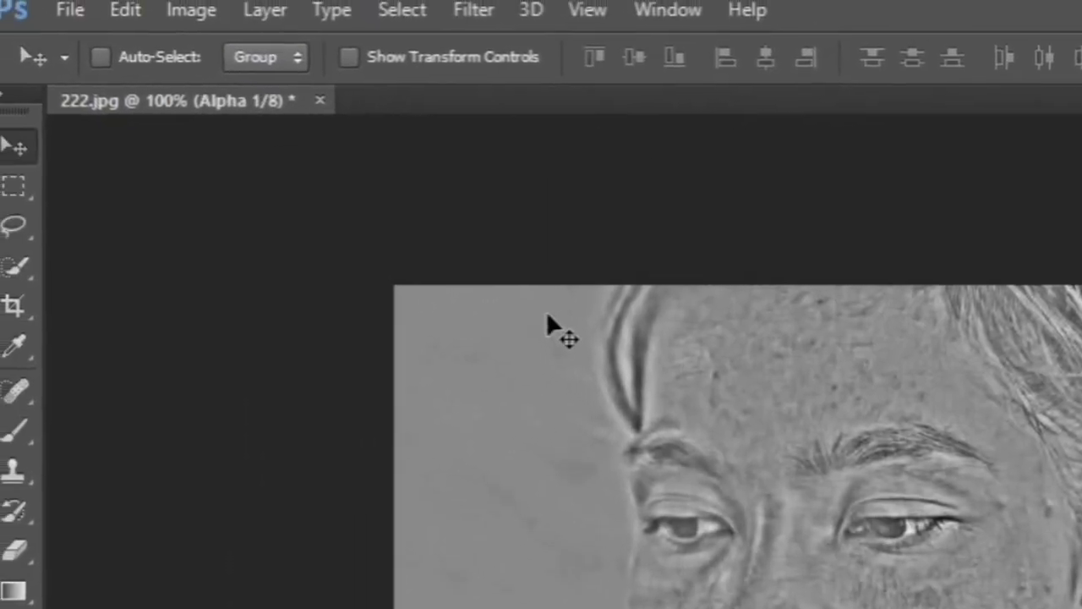
- Repeat the Hard Light Calculations twice, creating Alpha 2 and Alpha 3
left_click(203, 21)
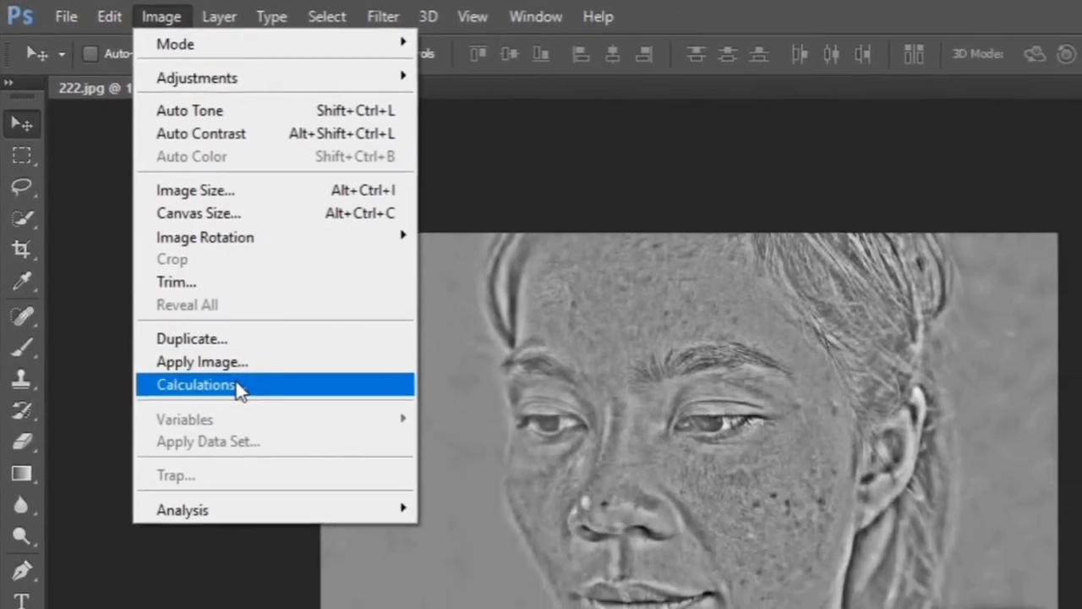
left_click(289, 485)
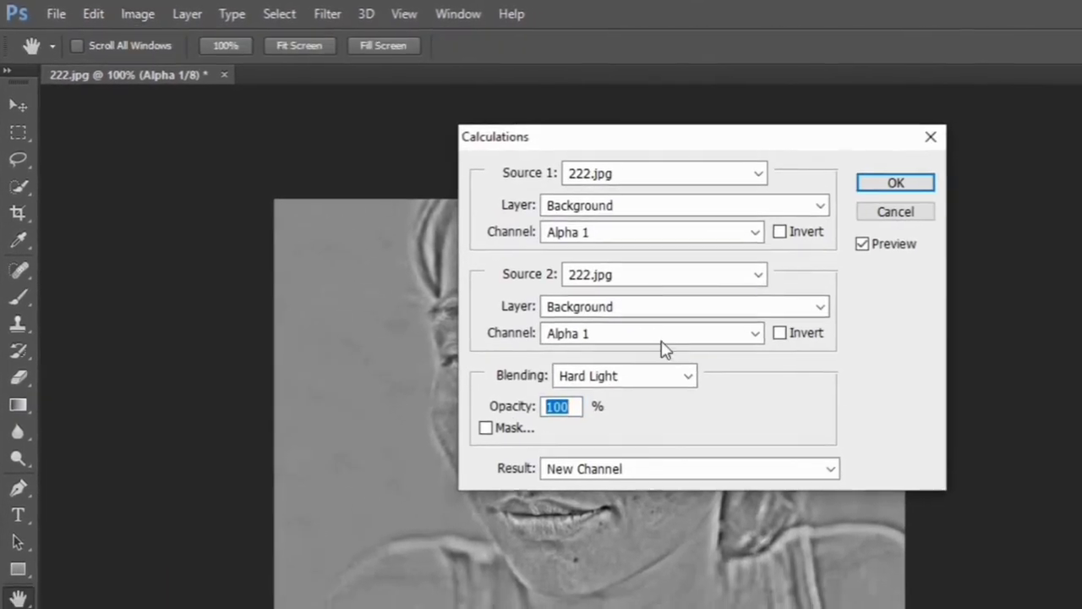
left_click(850, 178)
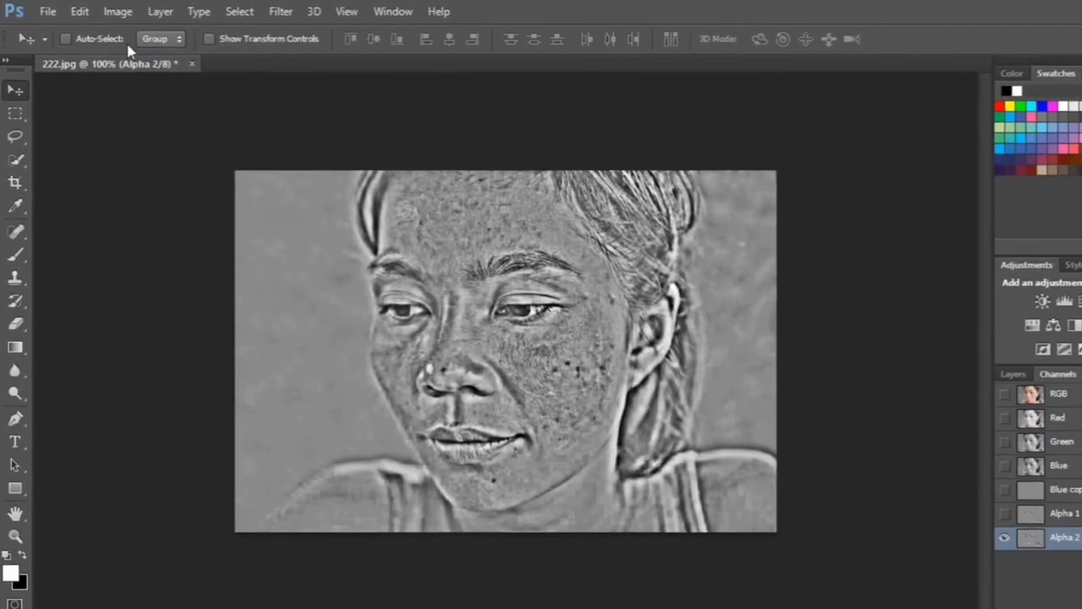
left_click(106, 12)
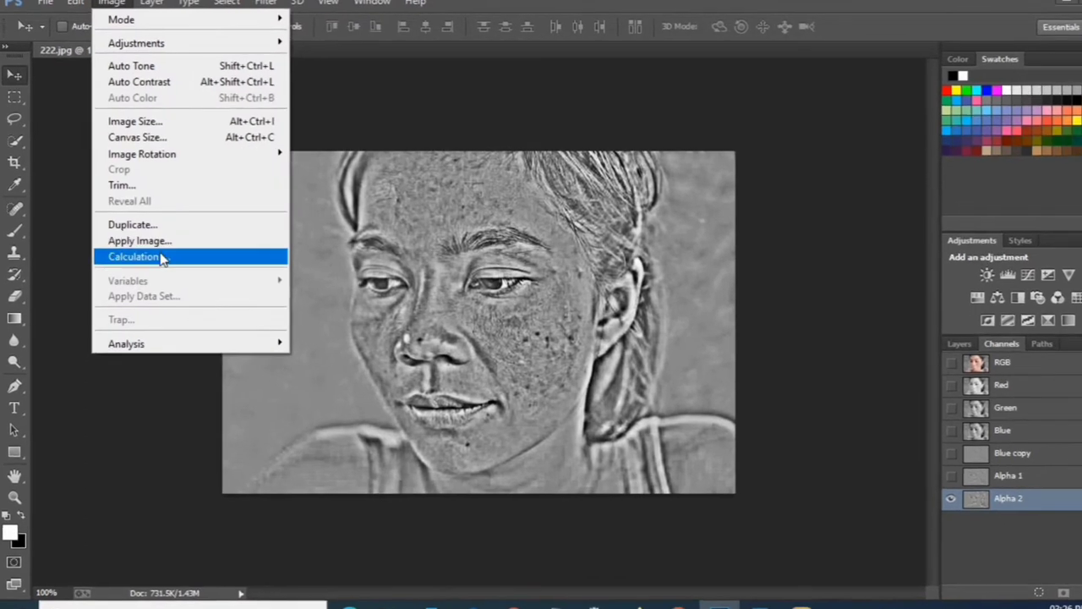
left_click(168, 270)
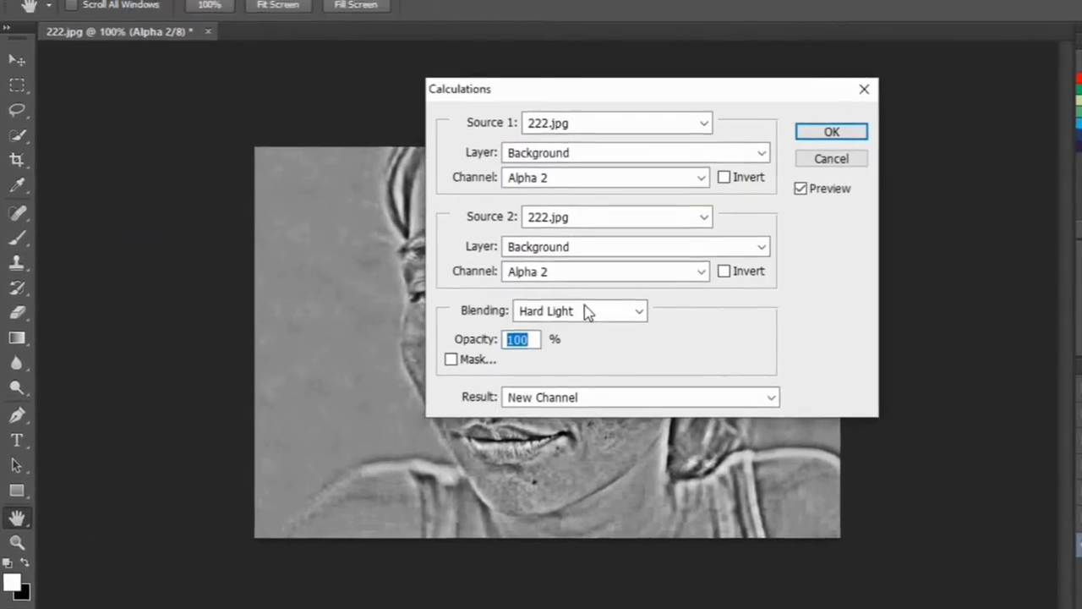
left_click(857, 129)
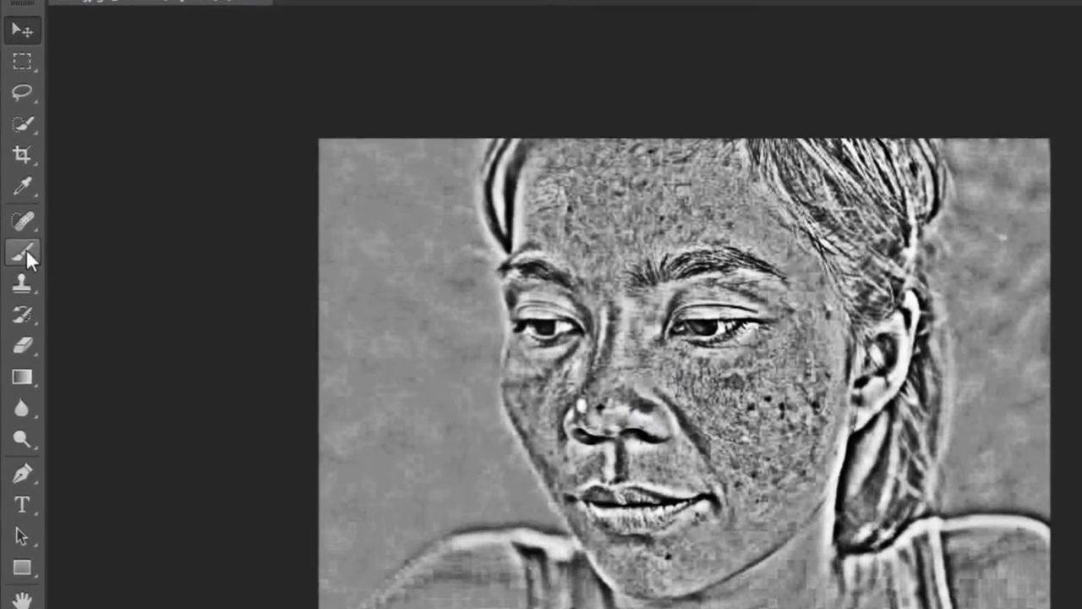
- Set up a soft round Brush at 13% hardness, enlarged to 50 px
left_click(26, 250)
right_click(28, 253)
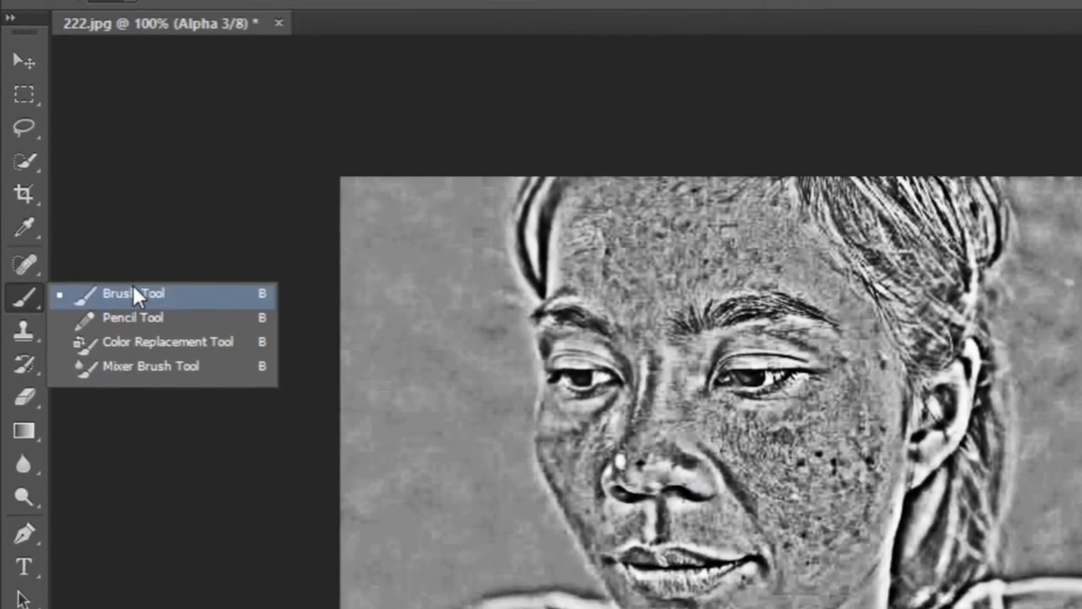
left_click(132, 232)
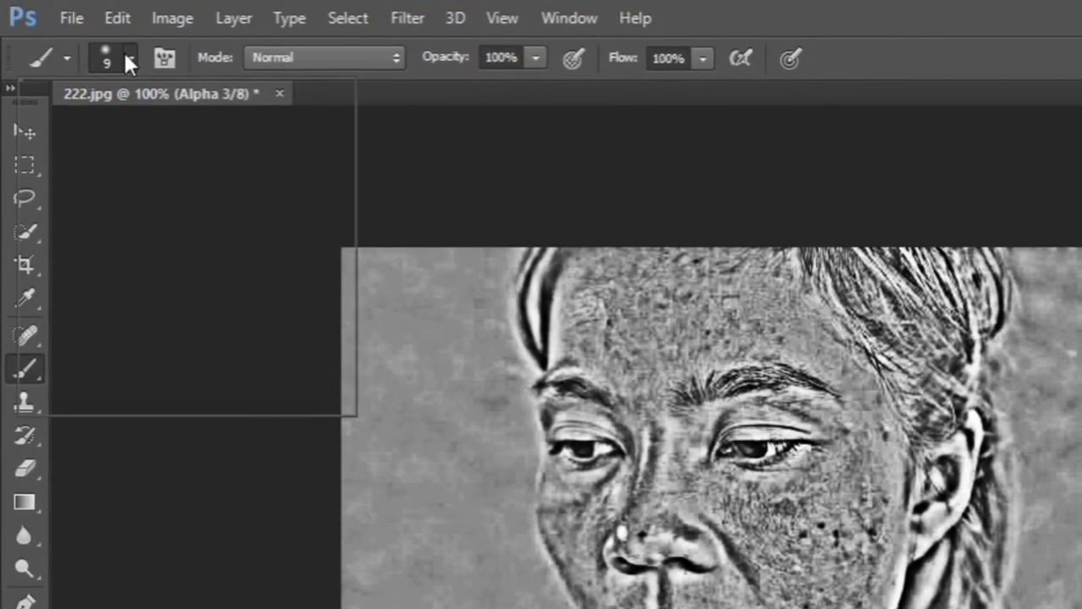
left_click(129, 14)
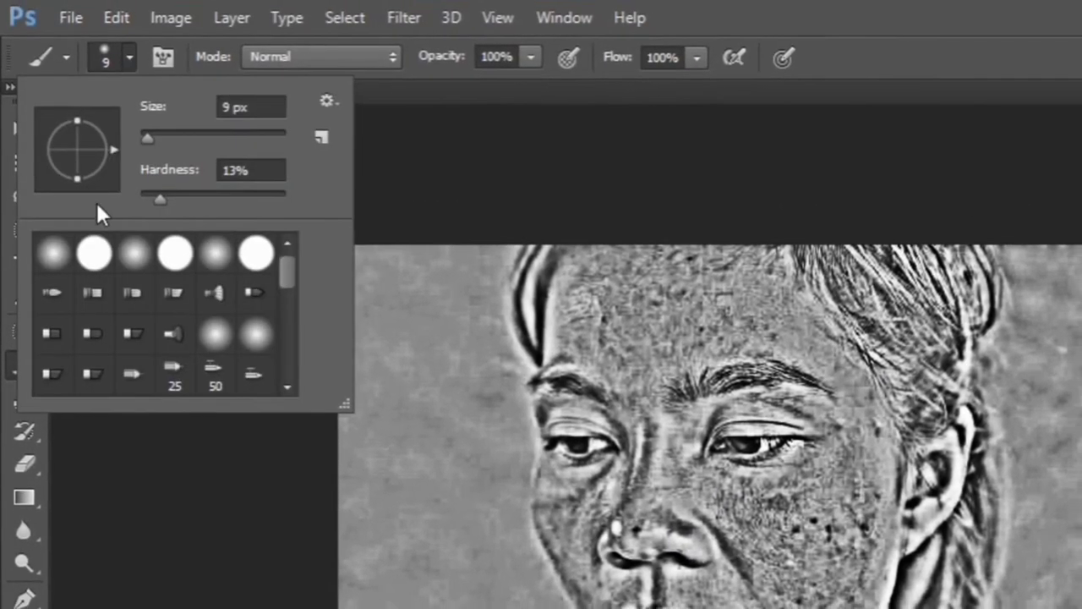
left_click(60, 253)
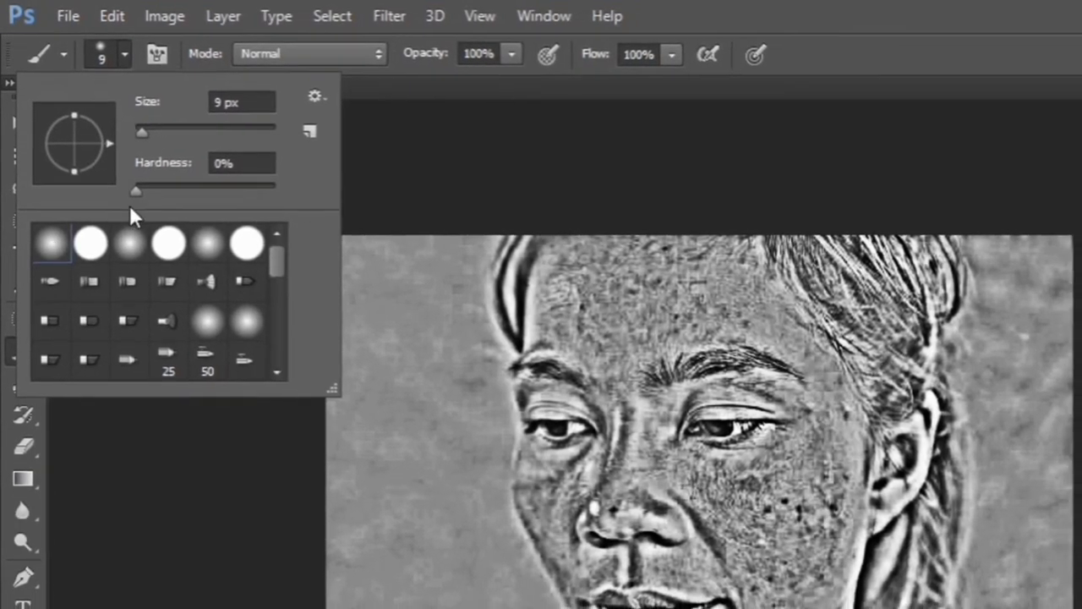
left_click(153, 188)
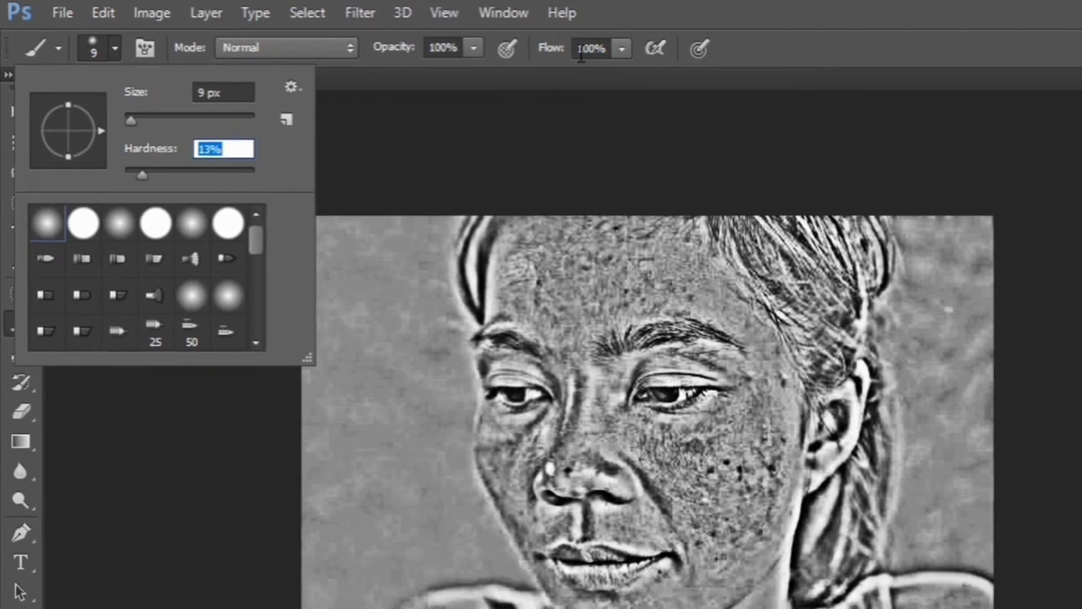
left_click(331, 127)
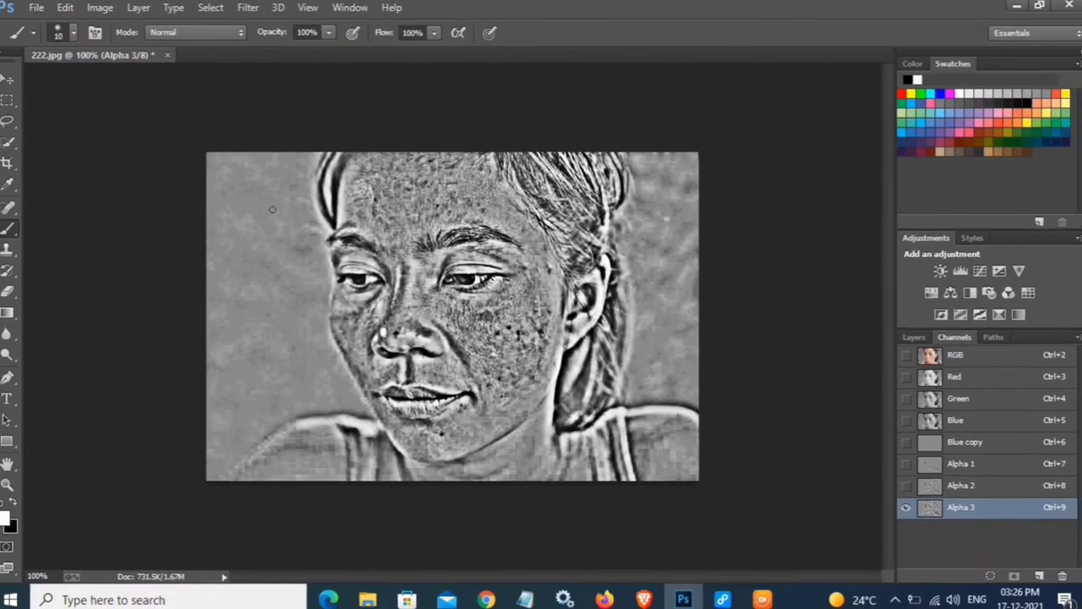
key("bracketright")
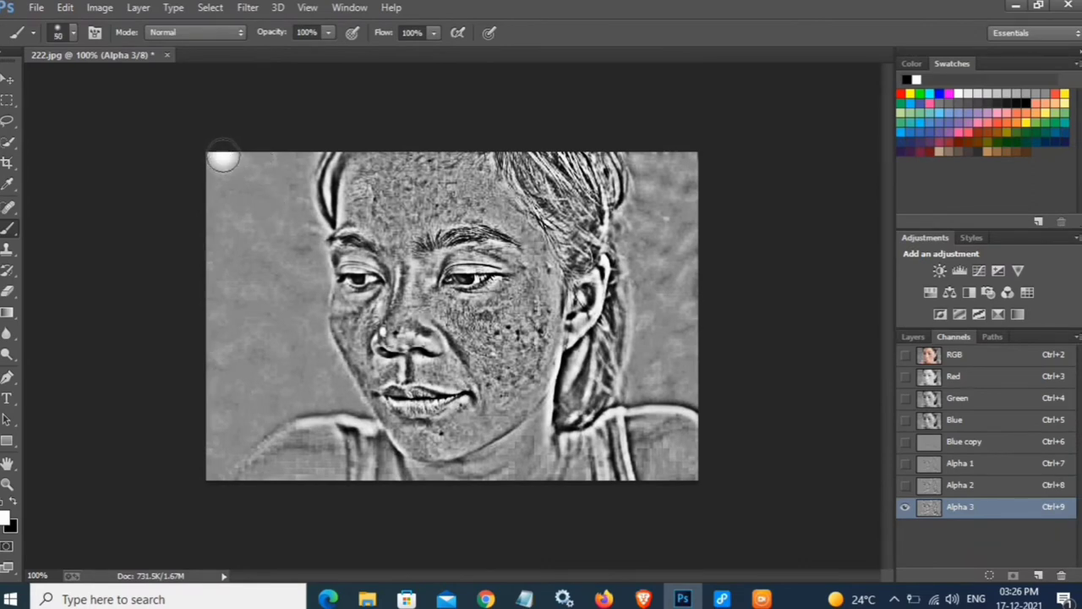
- Paint Alpha 3 white over the left background, bottom edge and hair beside the neck
left_click_drag(223, 158, 214, 239)
left_click_drag(252, 172, 275, 194)
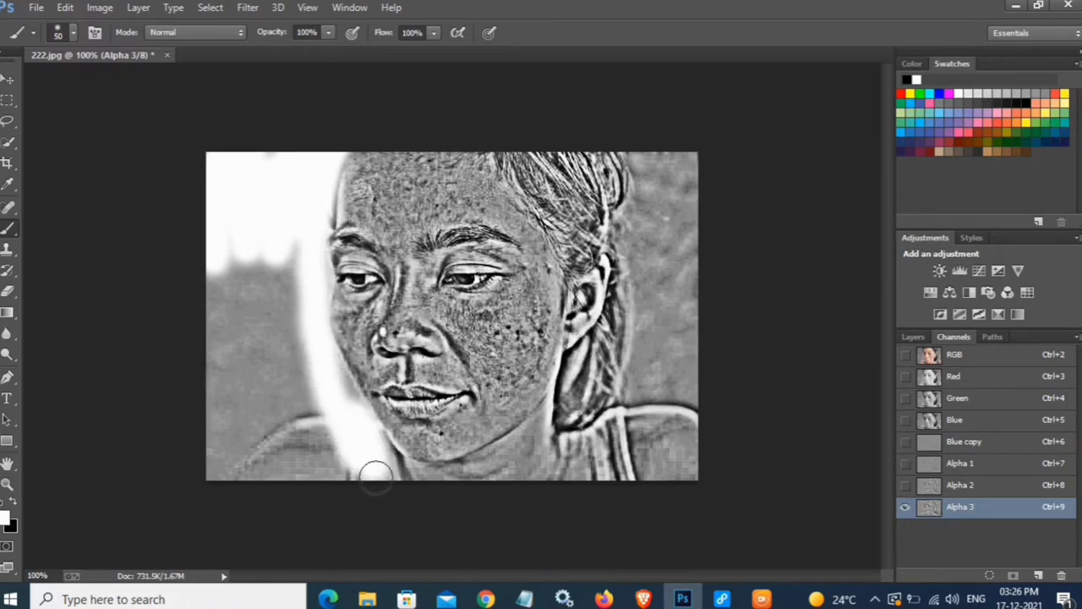
left_click_drag(376, 474, 187, 465)
mouse_move(200, 393)
left_mouse_down()
mouse_move(240, 258)
mouse_move(234, 389)
mouse_move(262, 411)
mouse_move(265, 304)
mouse_move(268, 357)
left_mouse_up()
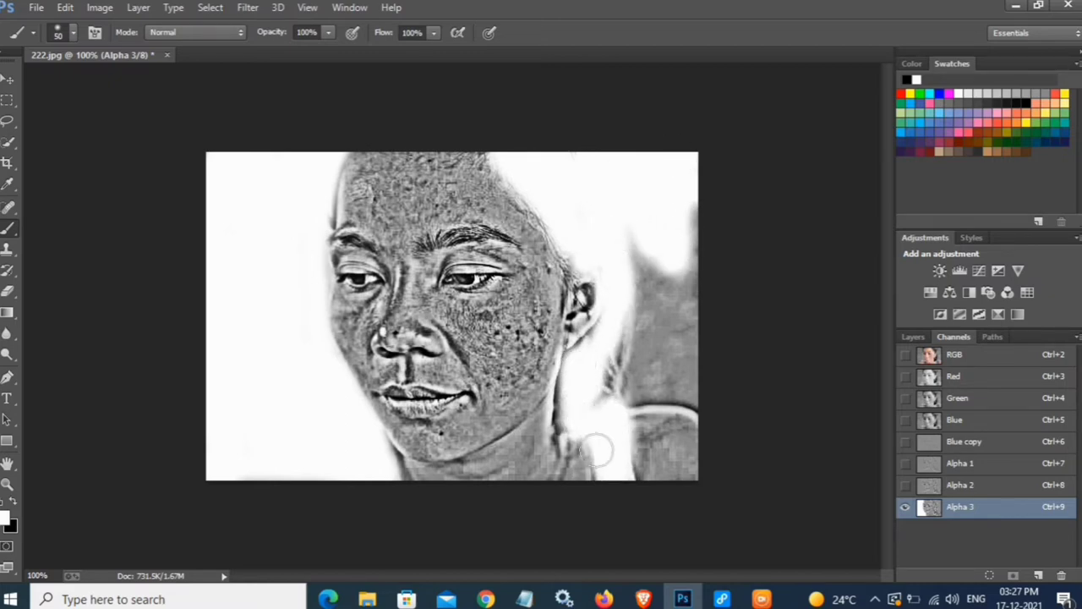
left_click_drag(623, 269, 629, 420)
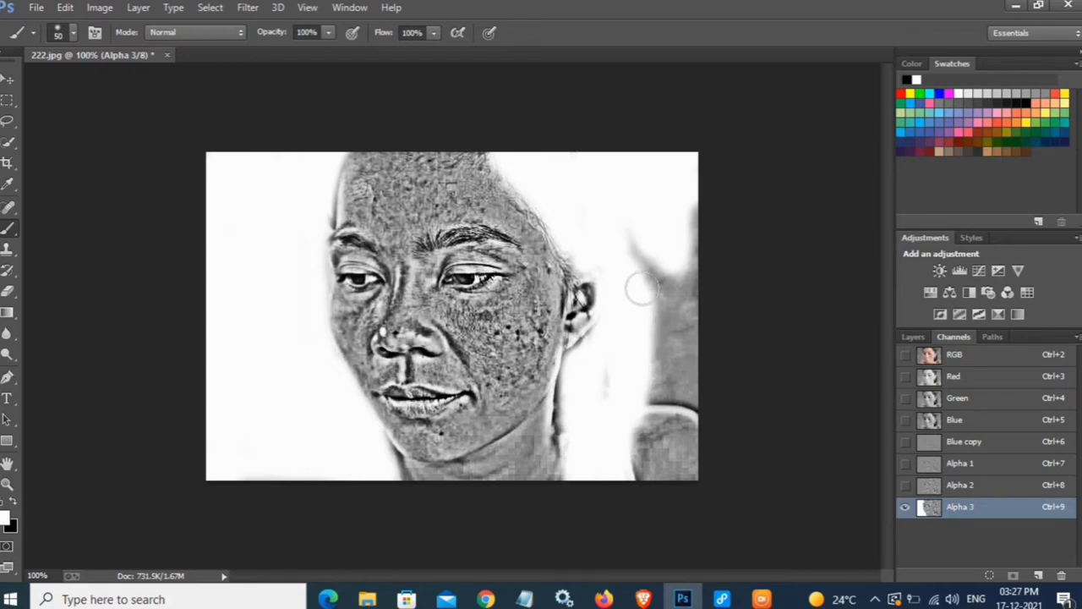
mouse_move(640, 255)
left_mouse_down()
mouse_move(676, 212)
mouse_move(652, 382)
left_mouse_up()
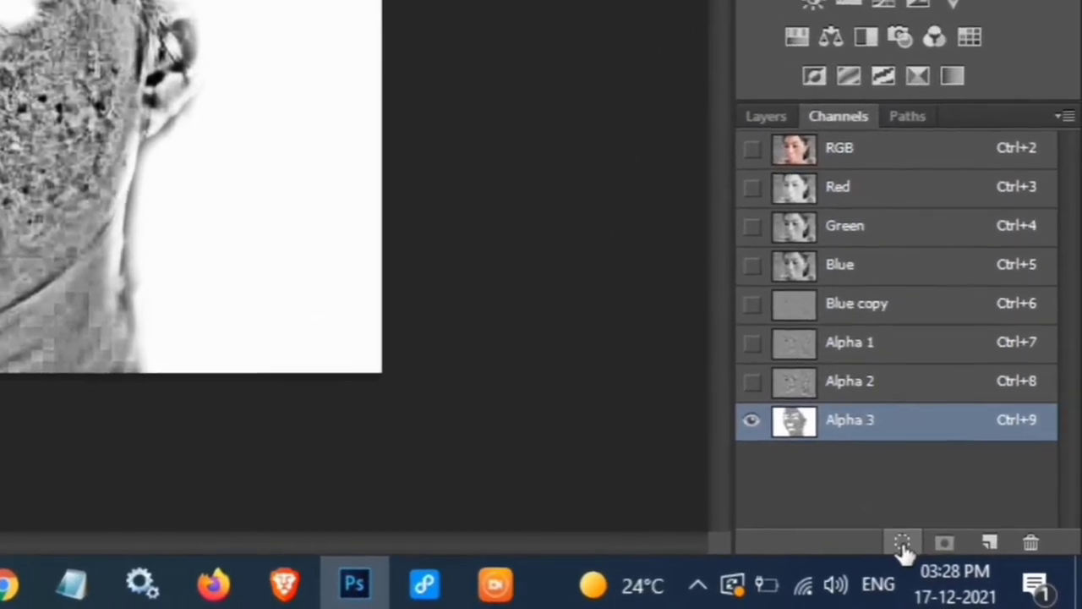
- Load Alpha 3 as a selection on the RGB composite and invert it onto the freckles
left_click(903, 543)
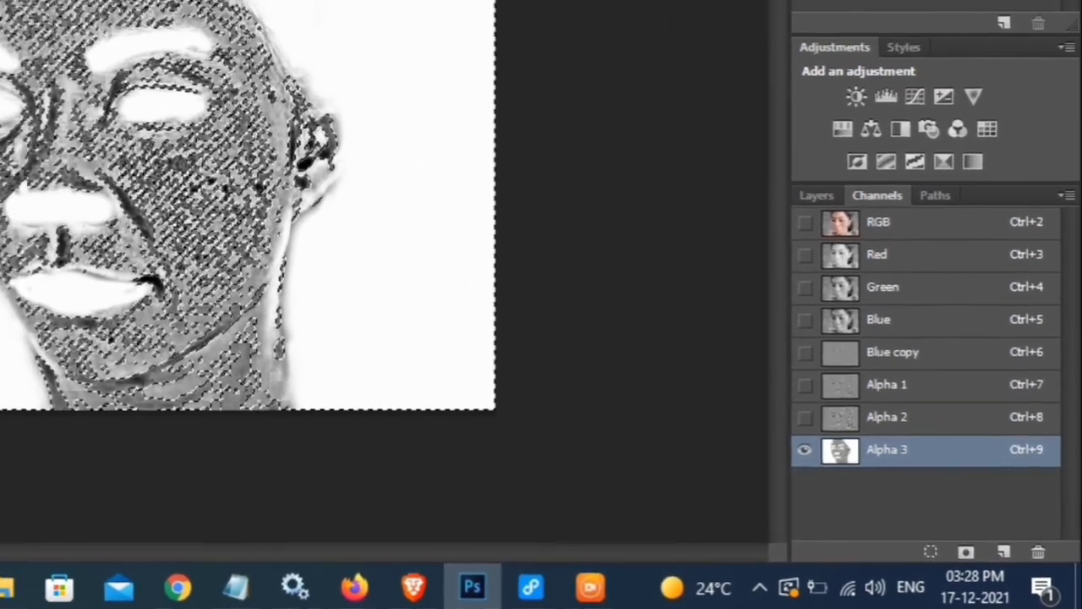
left_click(927, 315)
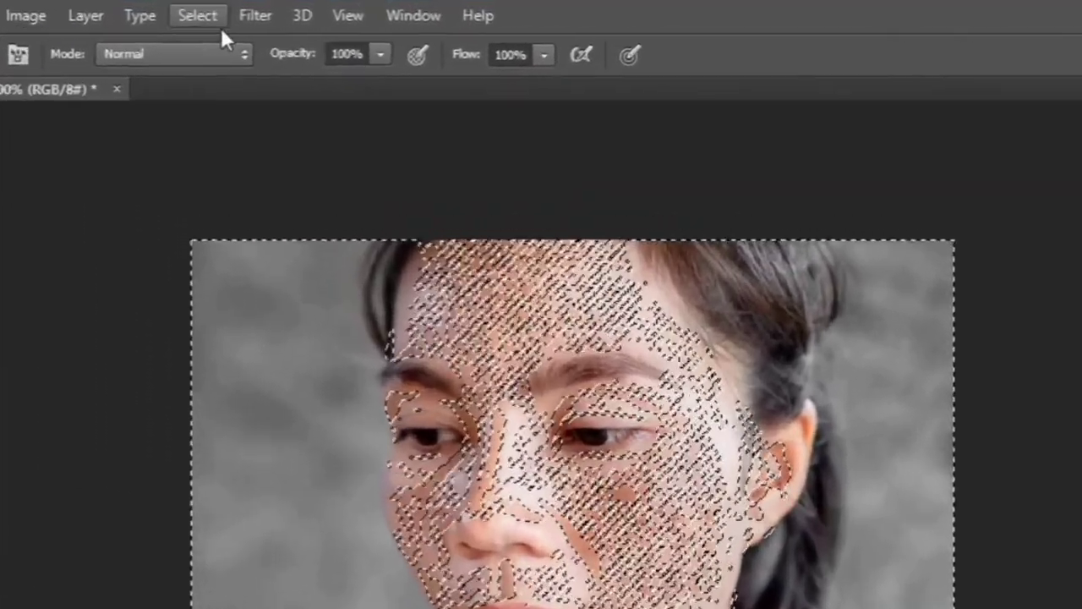
left_click(173, 16)
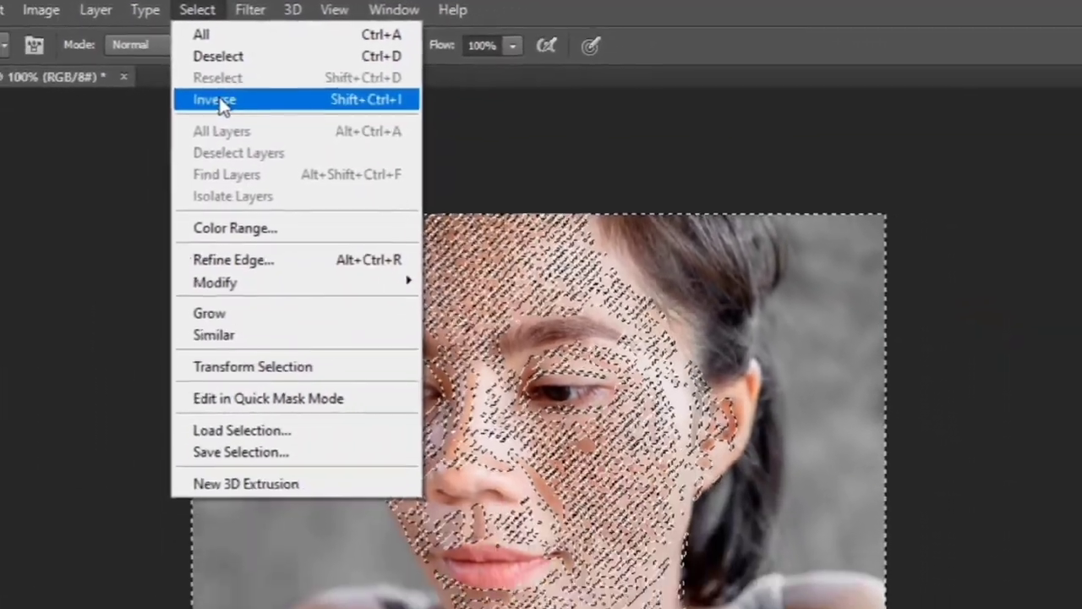
left_click(209, 125)
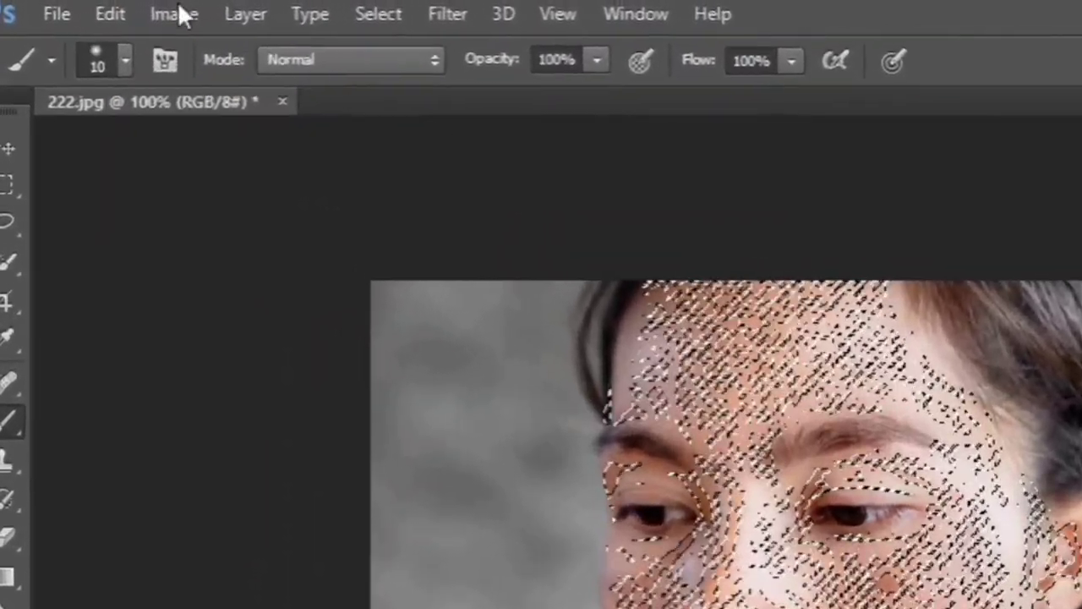
- Brighten the selection with a Curves adjustment using points 110/130 and 53/74
left_click(175, 15)
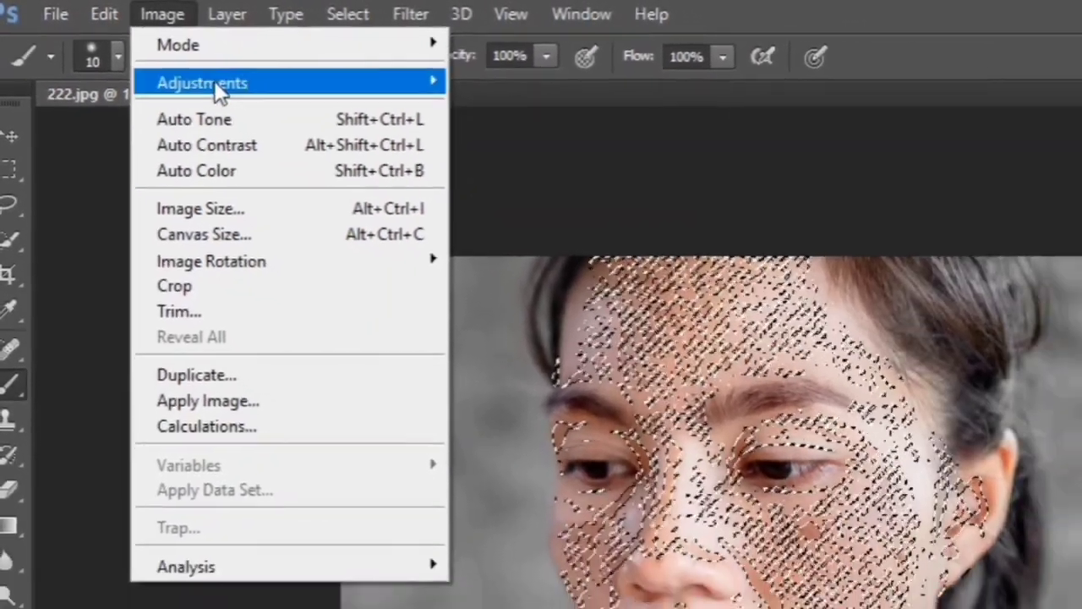
mouse_move(203, 83)
left_click(502, 131)
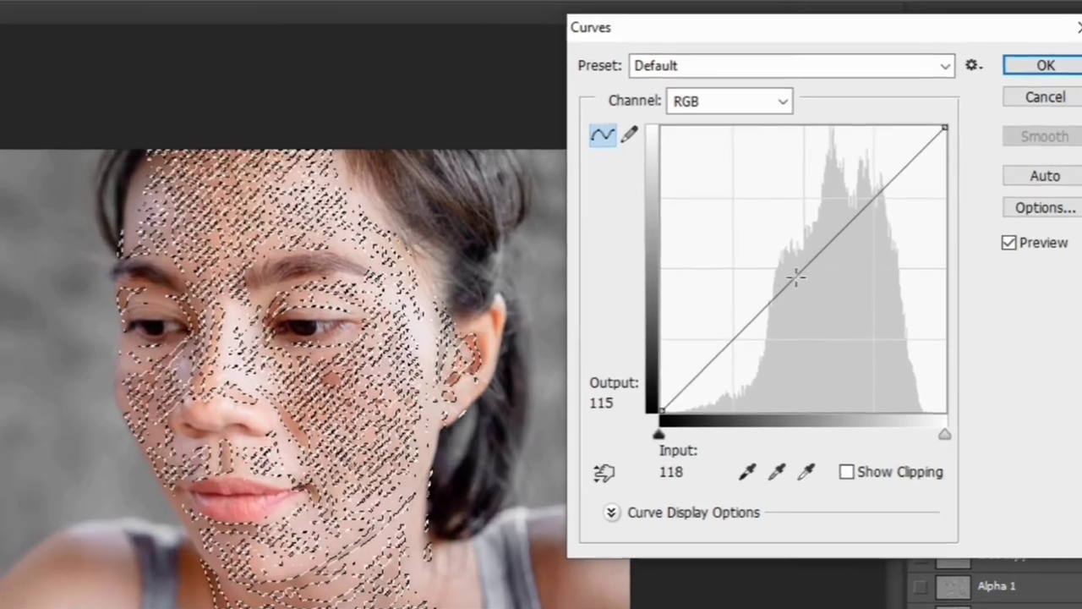
left_click_drag(798, 274, 783, 267)
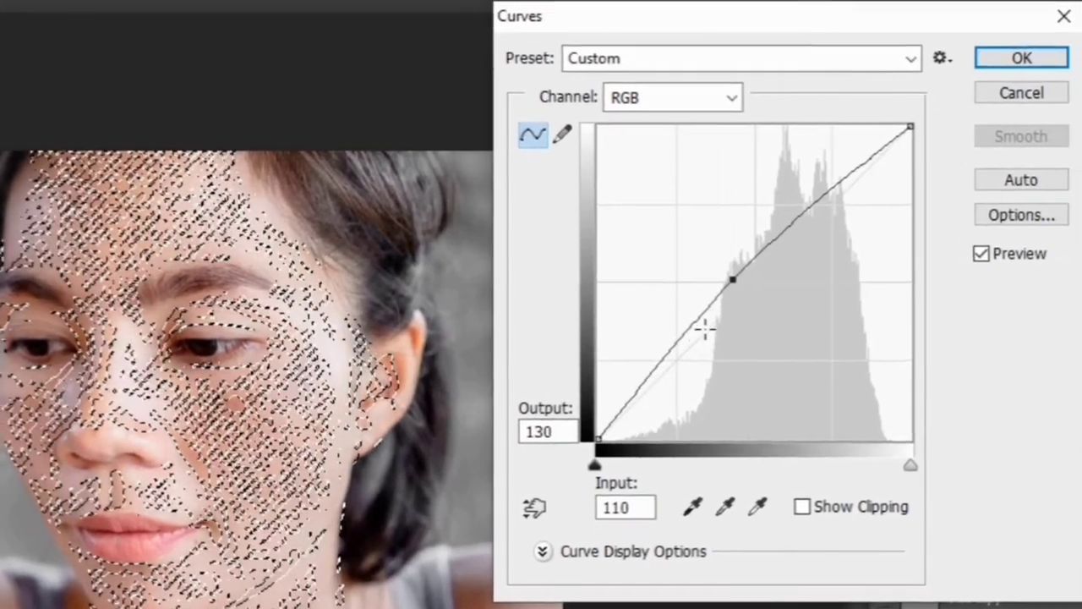
left_click_drag(667, 351, 661, 348)
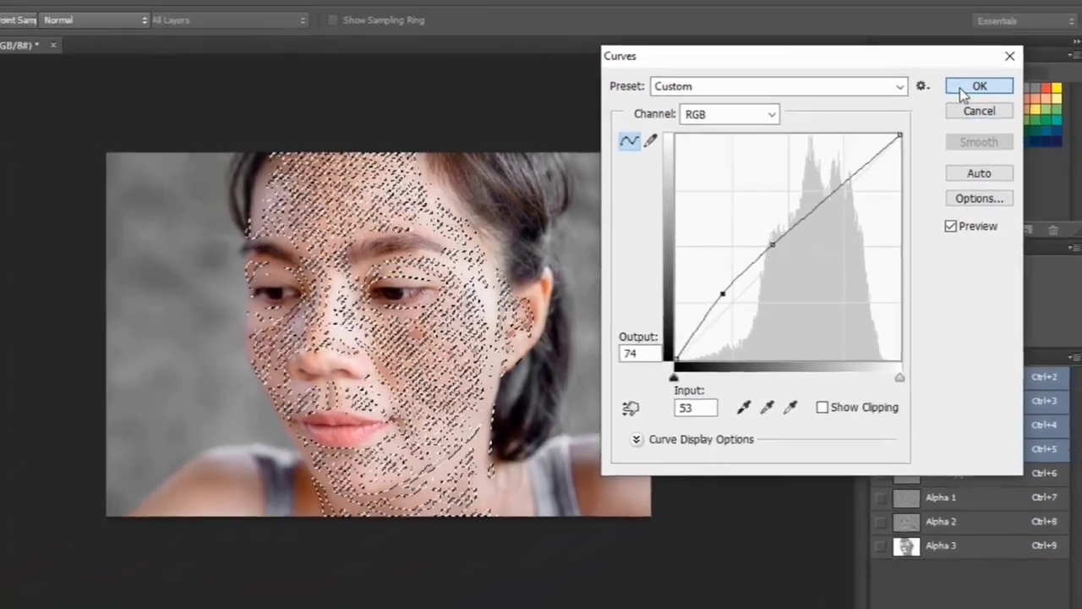
left_click(957, 63)
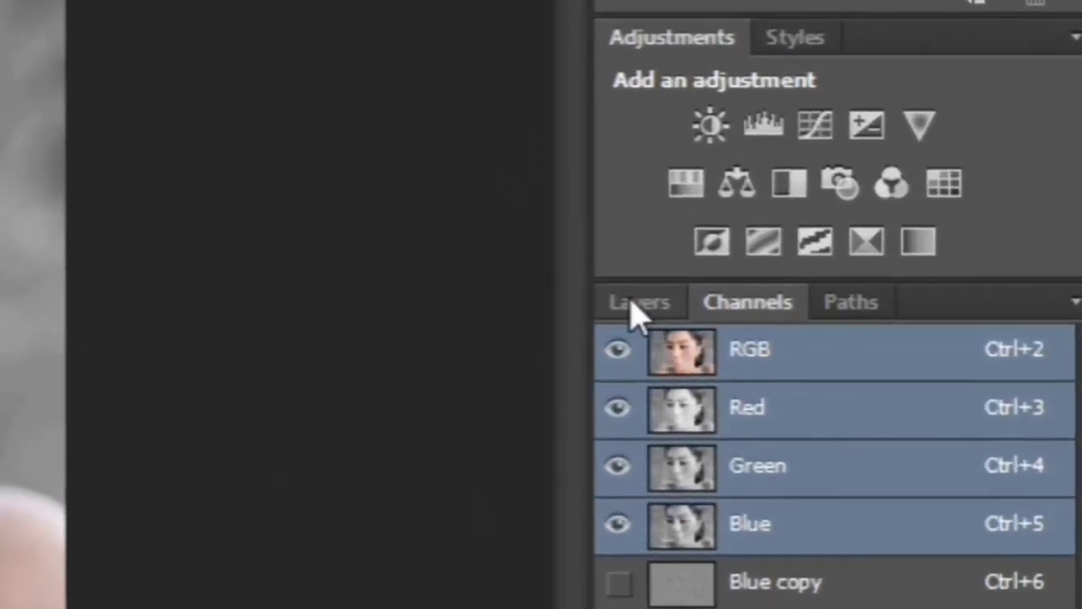
- With the Spot Healing Brush on the layer, heal dark spots on the cheek, lip corner and nose
left_click(649, 305)
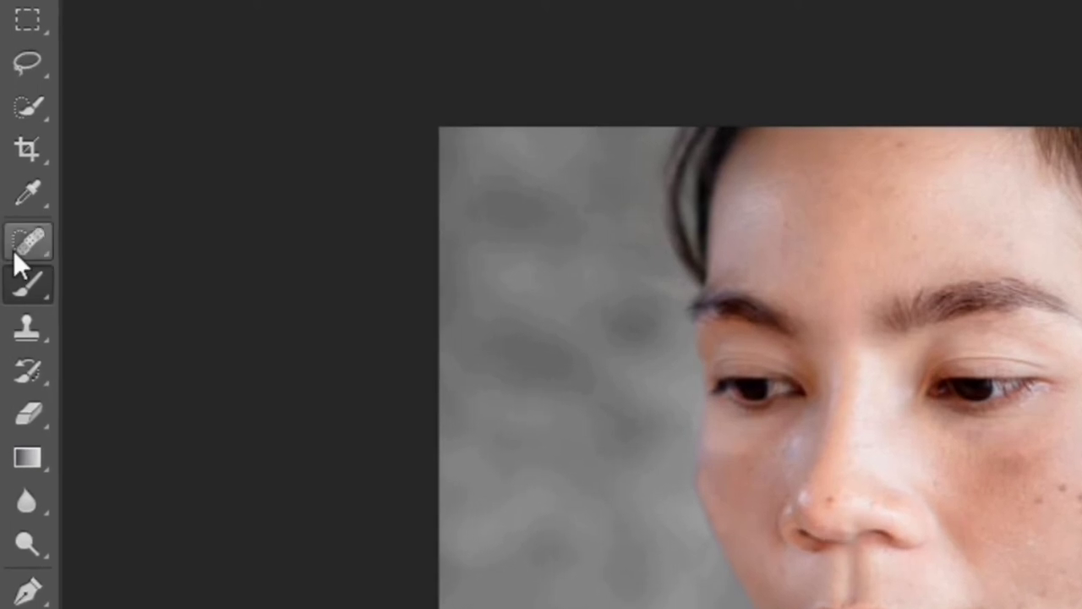
right_click(19, 245)
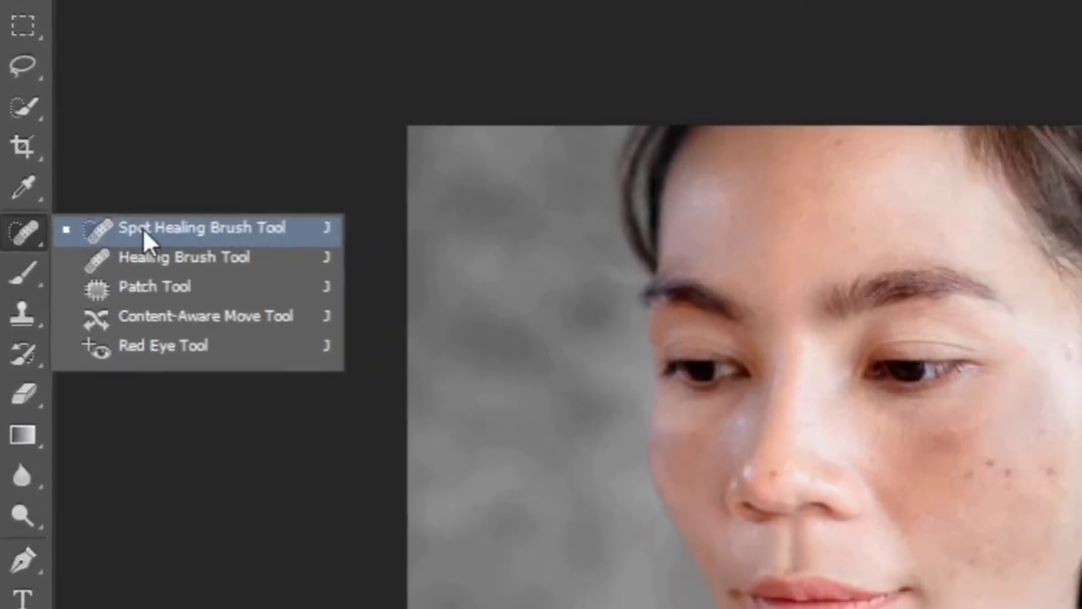
left_click(160, 238)
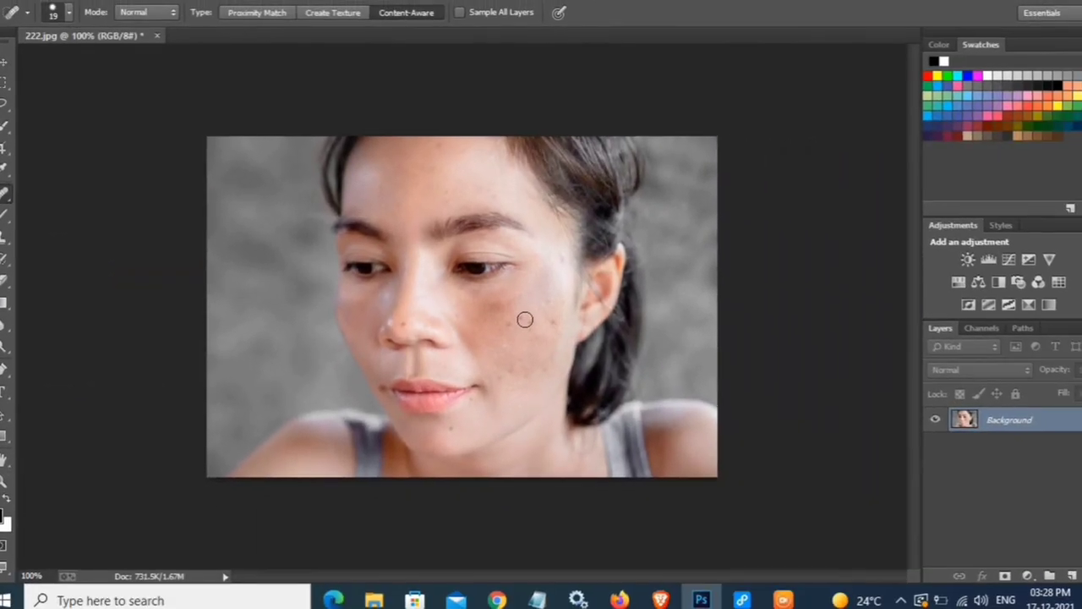
left_click(525, 333)
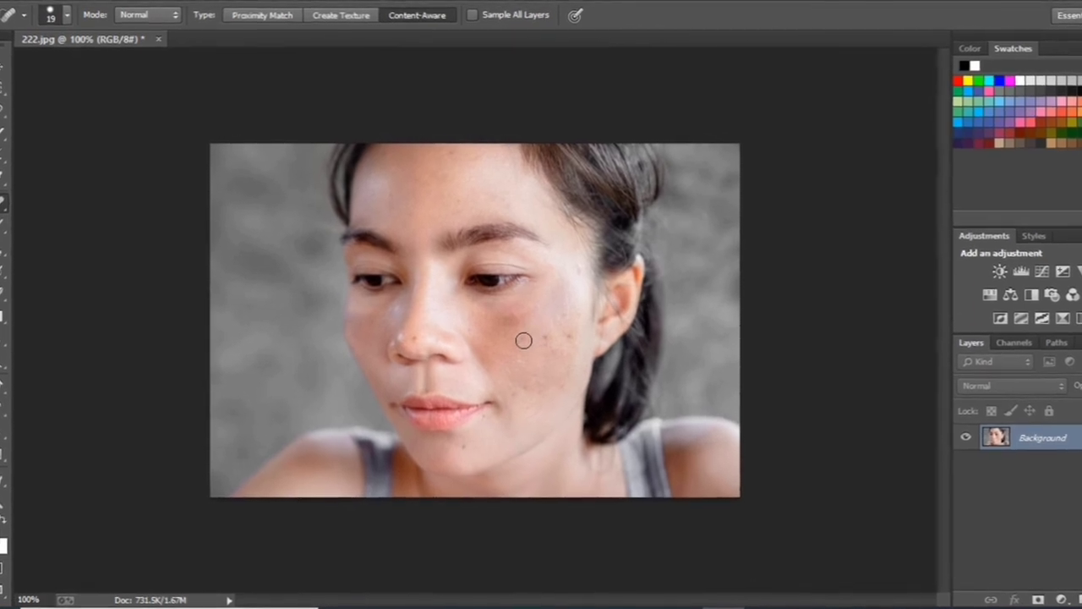
left_click(519, 334)
left_click(586, 355)
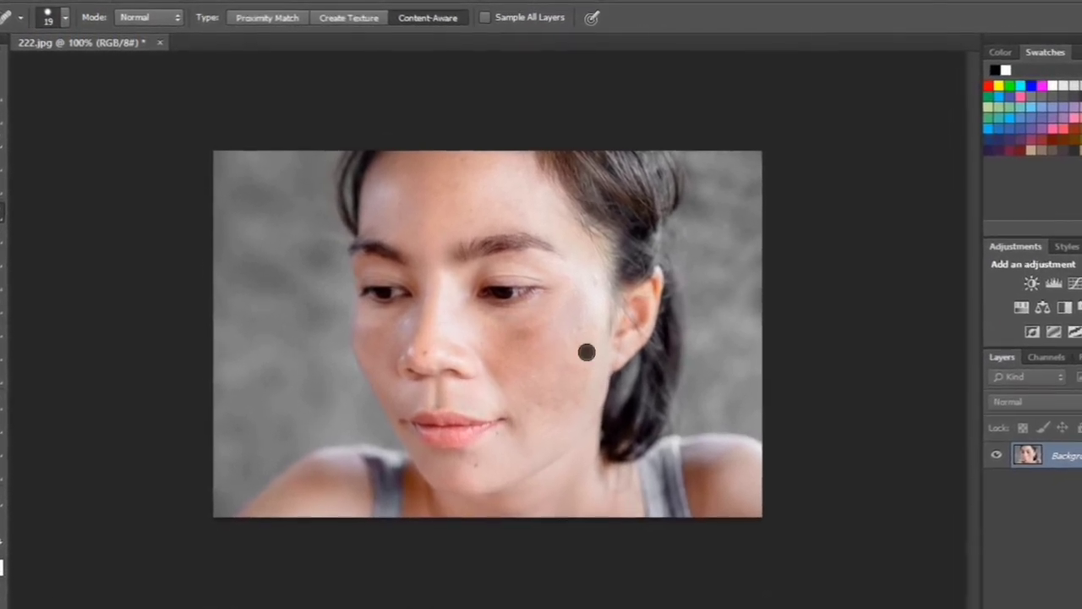
left_click(591, 278)
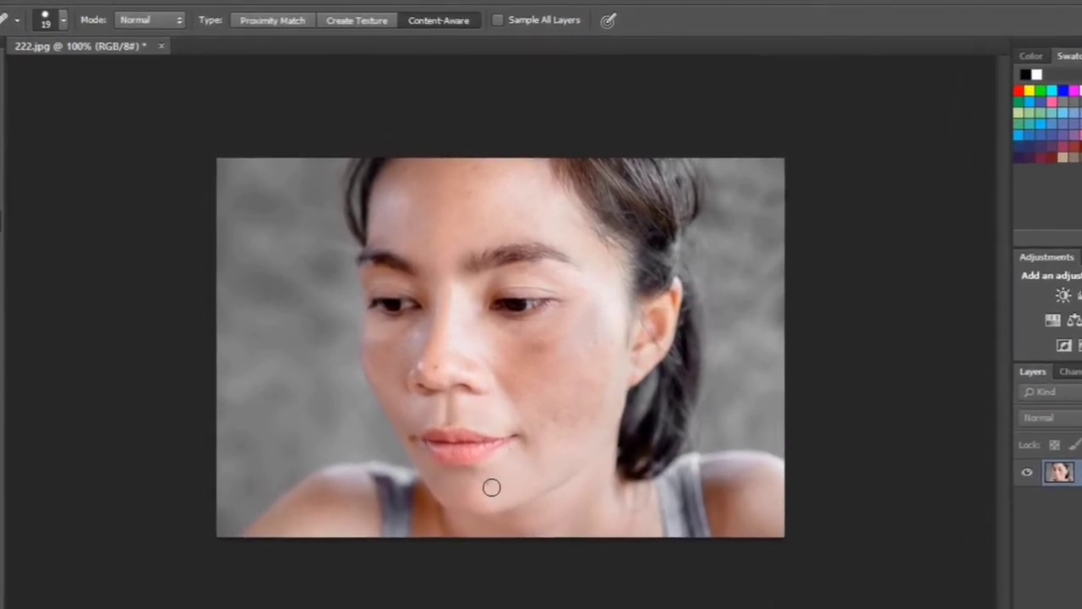
left_click(417, 454)
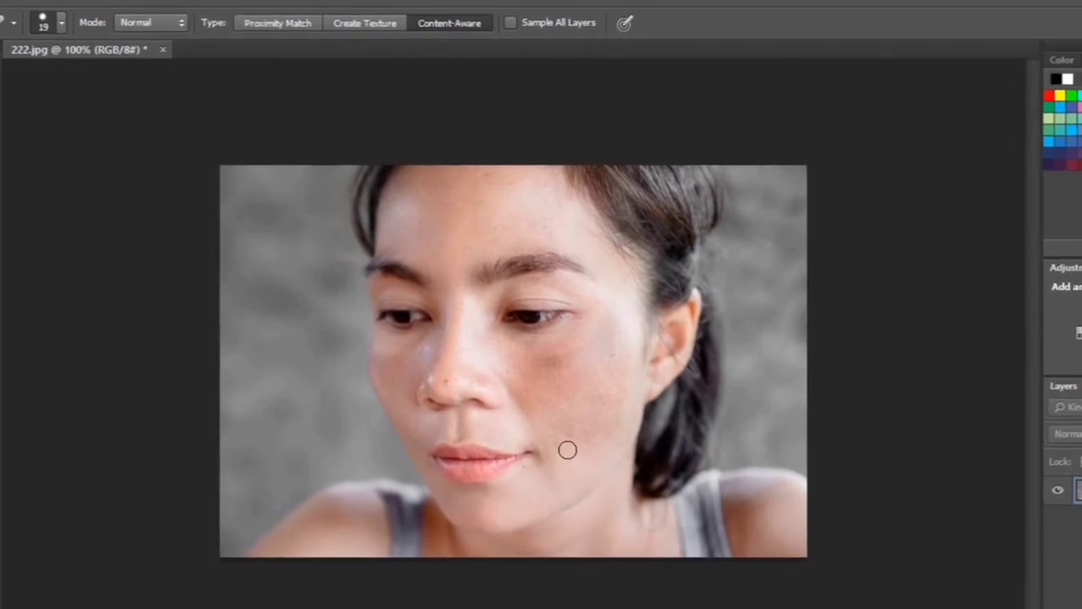
left_click(446, 387)
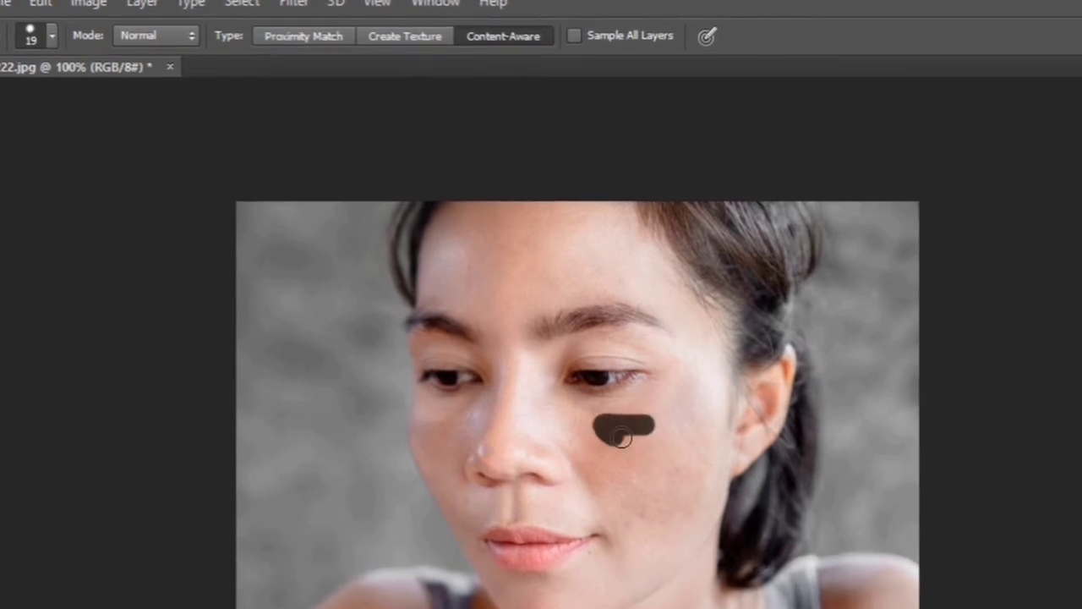
- Brush out the bands of freckles across both cheeks
left_click_drag(621, 435, 649, 454)
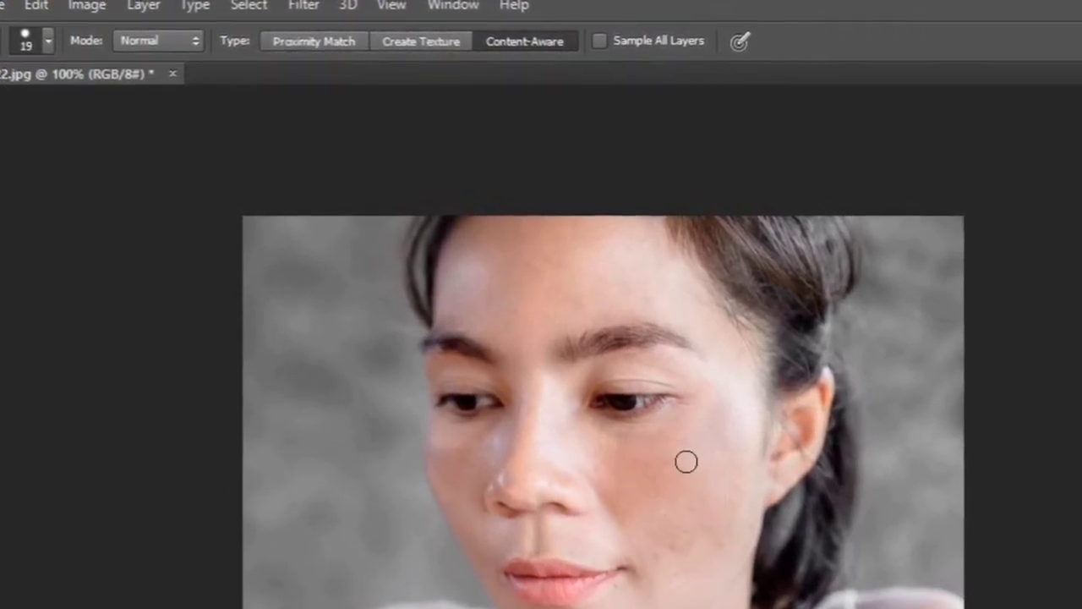
left_click_drag(685, 461, 605, 462)
left_click_drag(672, 490, 682, 574)
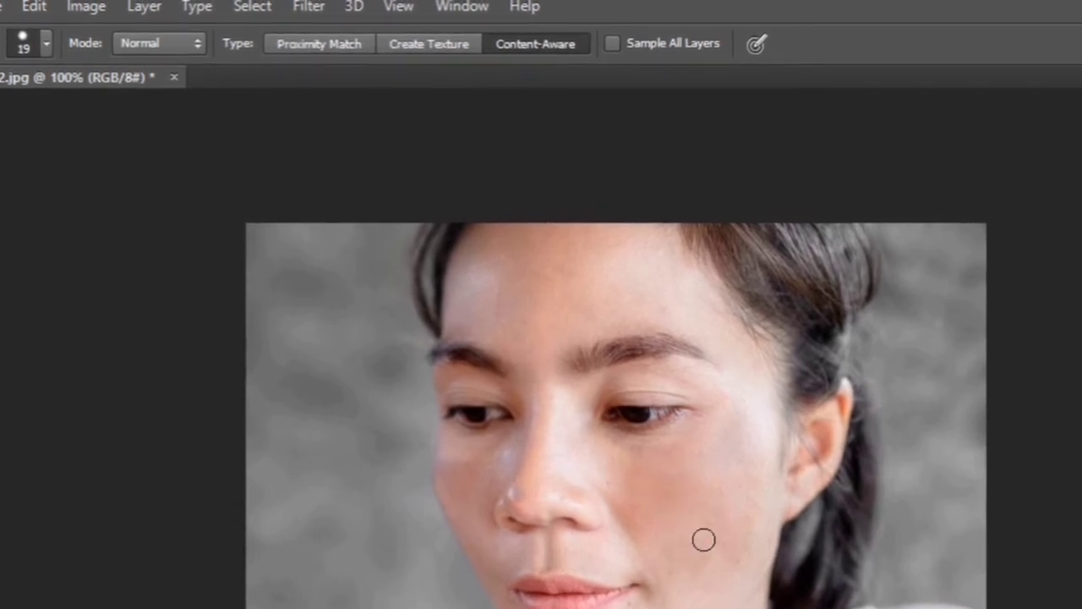
left_click_drag(704, 539, 712, 568)
left_click_drag(751, 530, 755, 578)
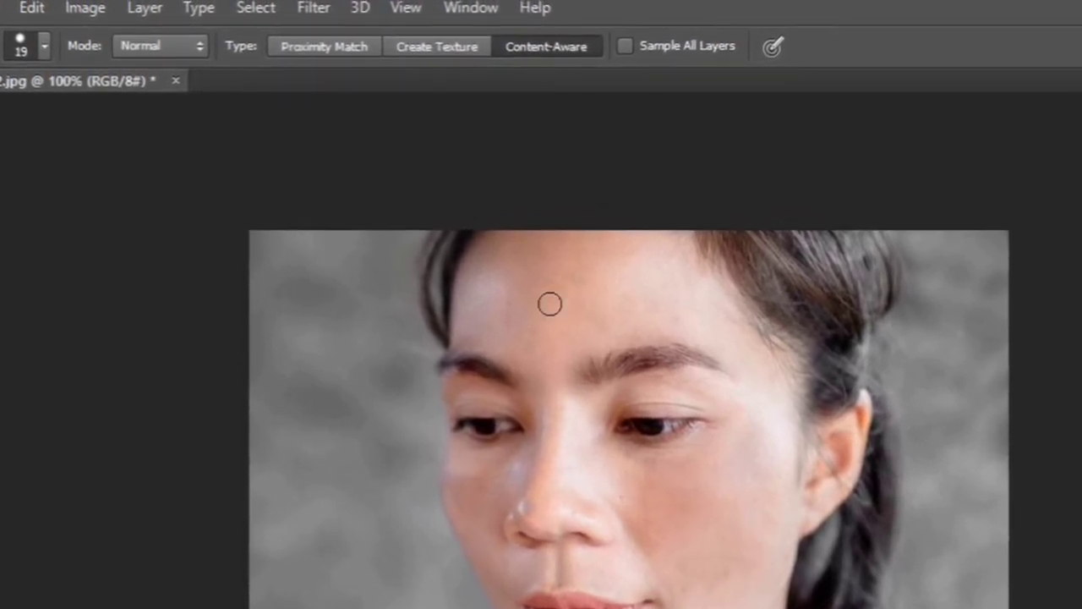
- Heal the remaining blemishes across the forehead and beside the left brow
left_click_drag(549, 304, 603, 261)
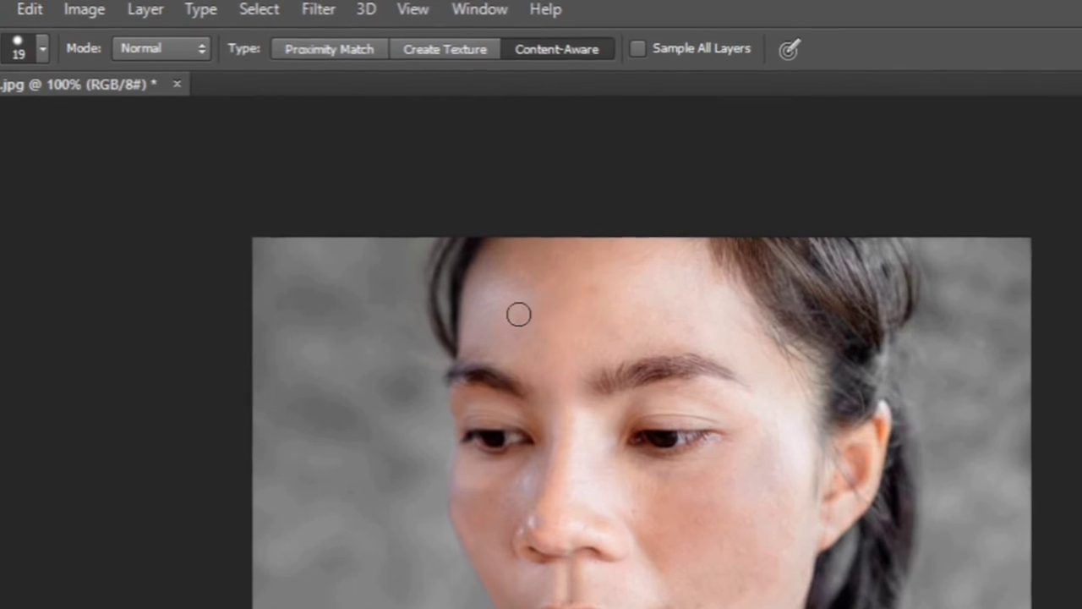
left_click_drag(518, 315, 541, 348)
left_click(485, 353)
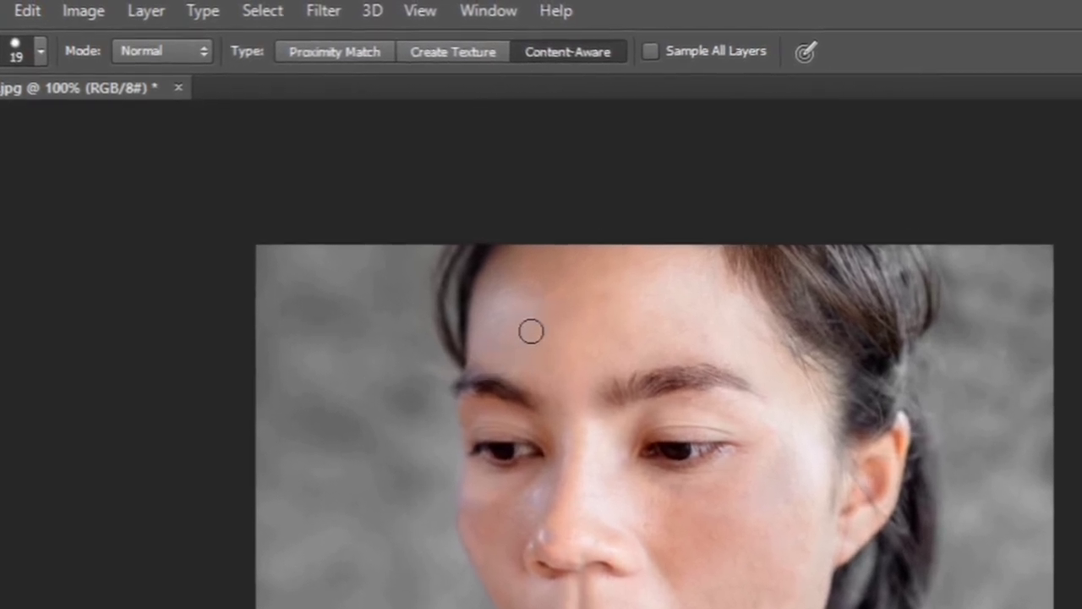
left_click(488, 363)
left_click(672, 333)
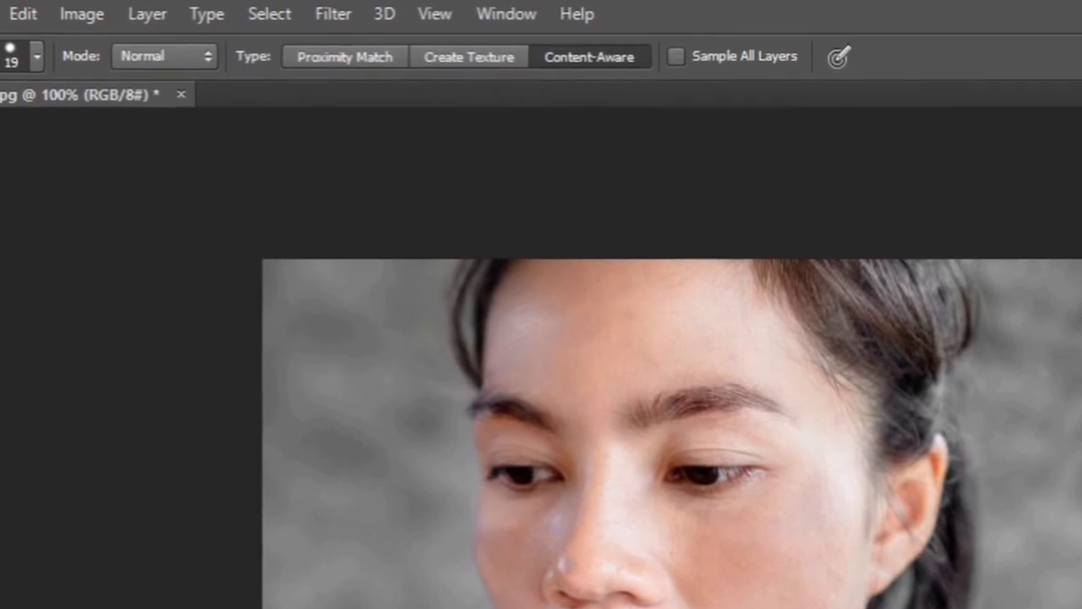
left_click(66, 15)
mouse_move(51, 48)
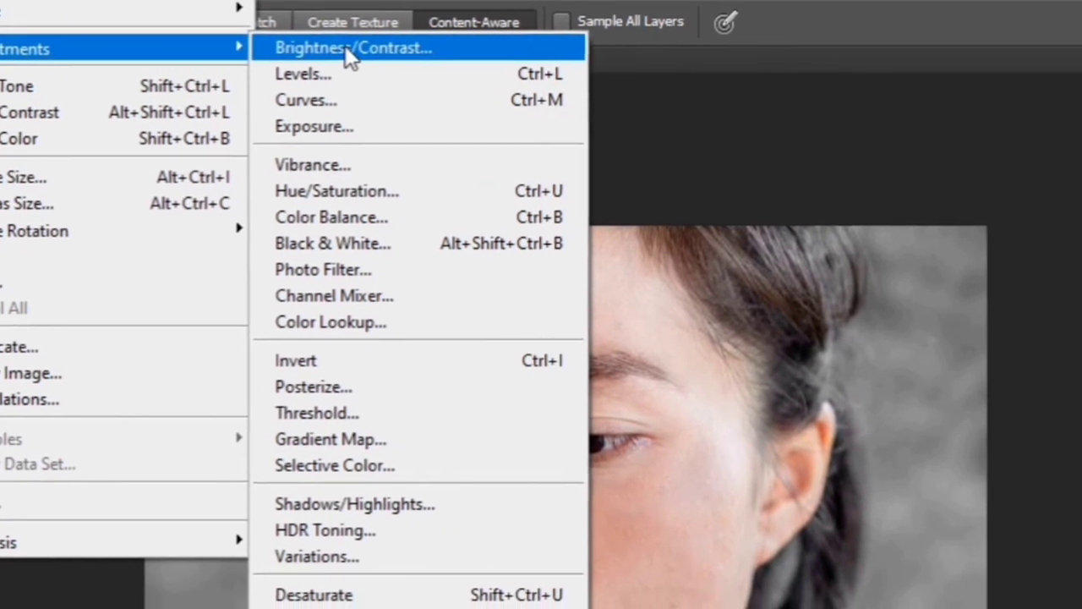
- Apply Brightness/Contrast with Brightness 30 and Contrast -5 to the portrait
left_click(350, 51)
left_click(621, 279)
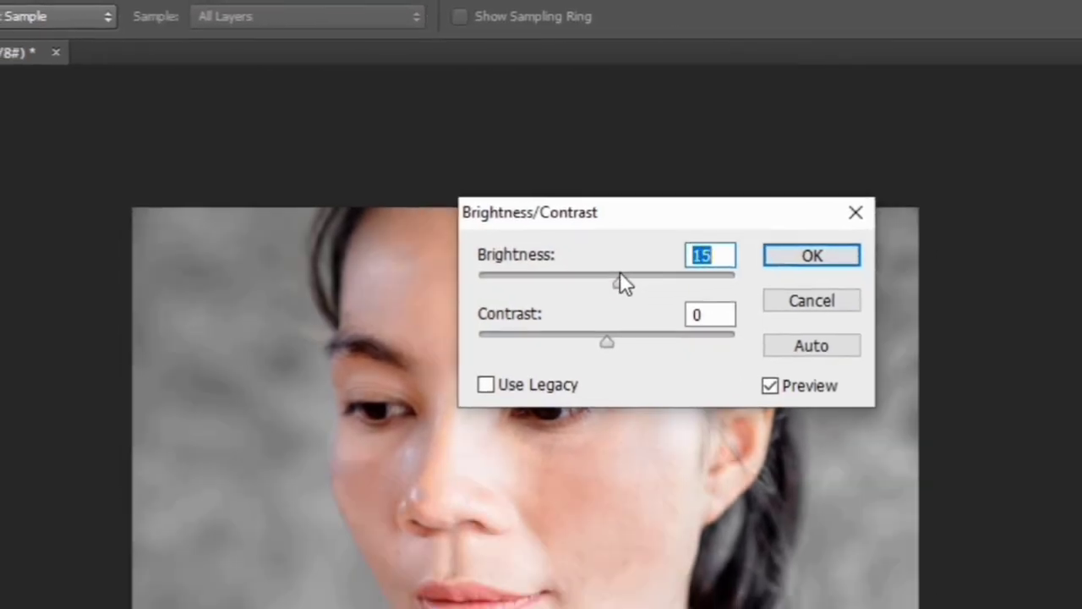
left_click_drag(620, 279, 633, 275)
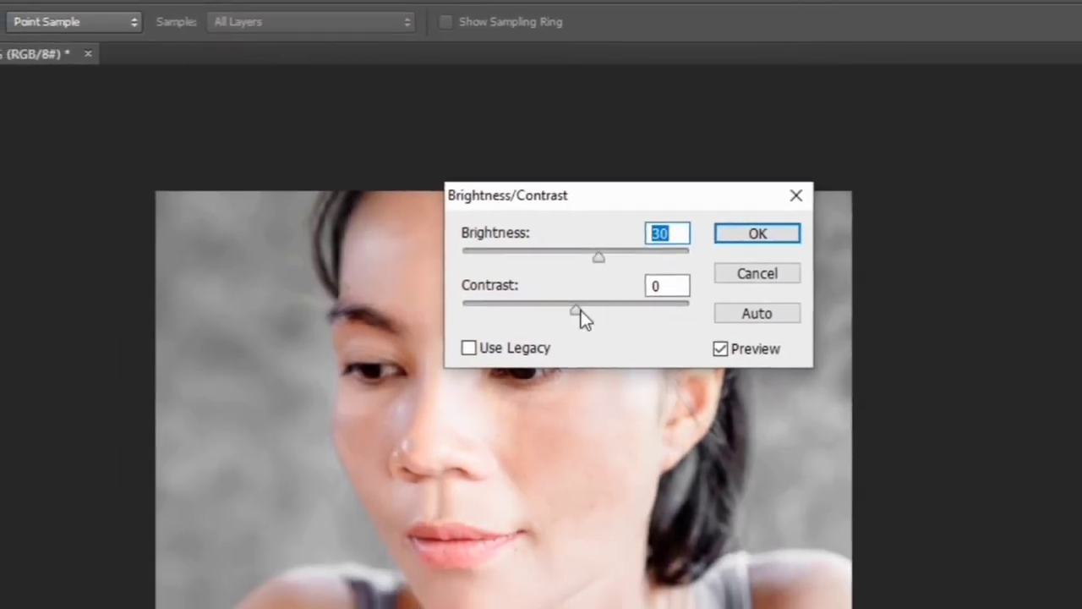
left_click_drag(576, 311, 564, 311)
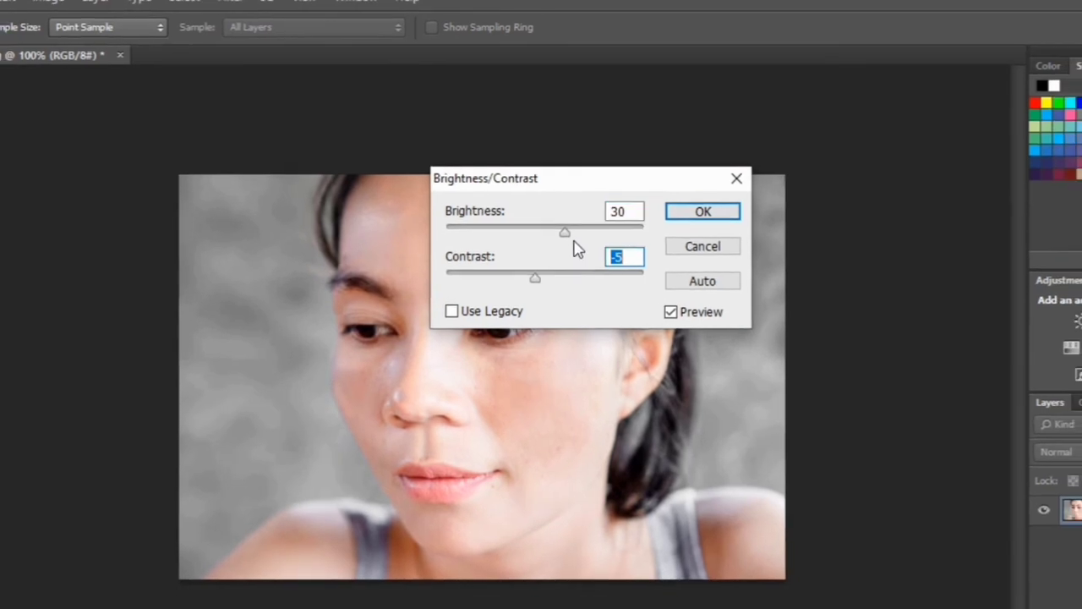
key("shift+Tab")
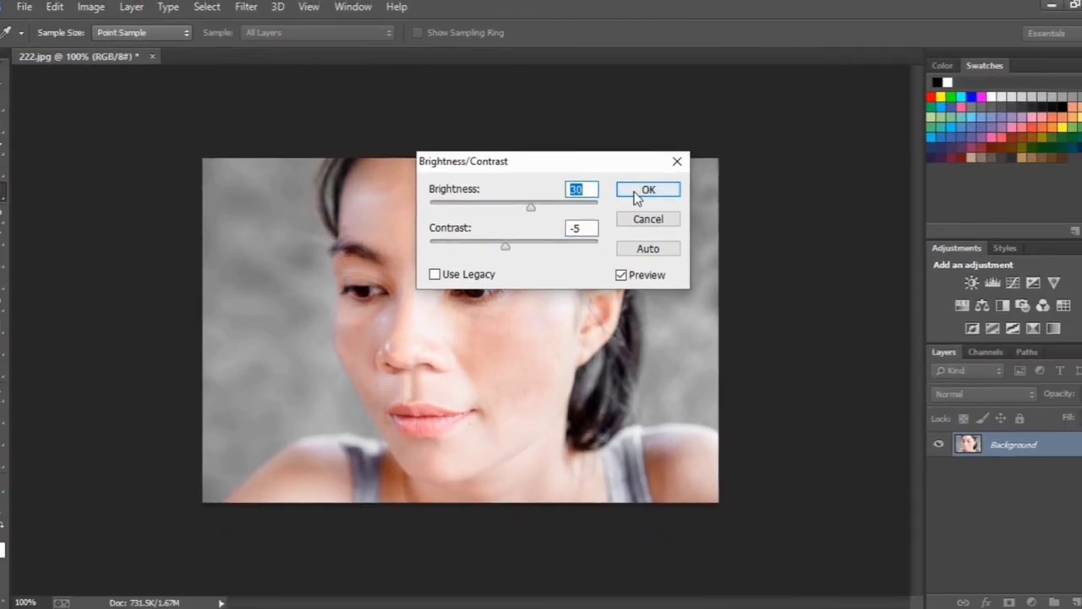
left_click(638, 193)
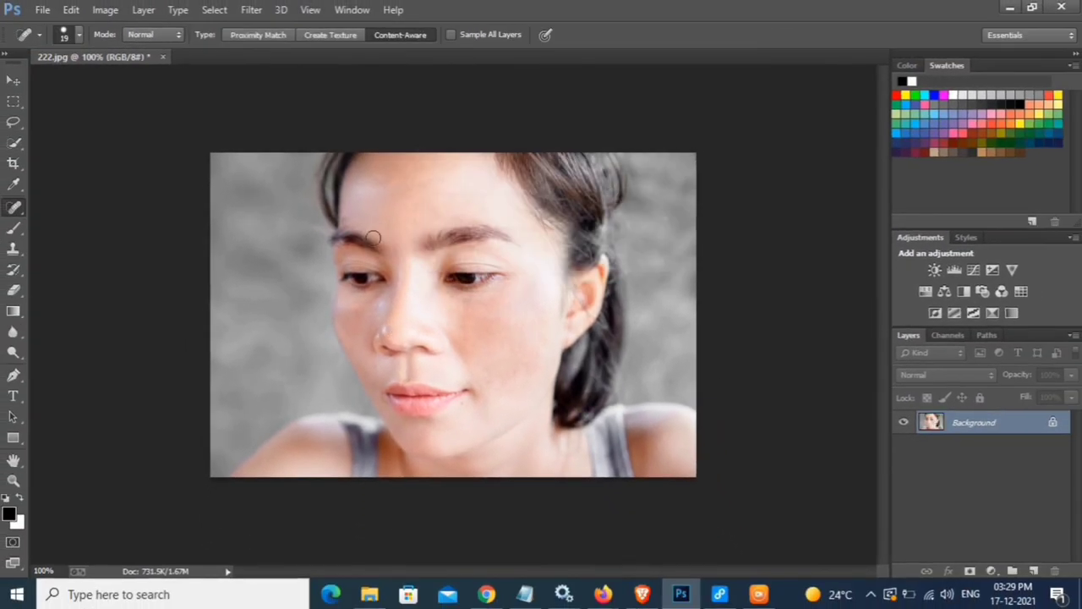